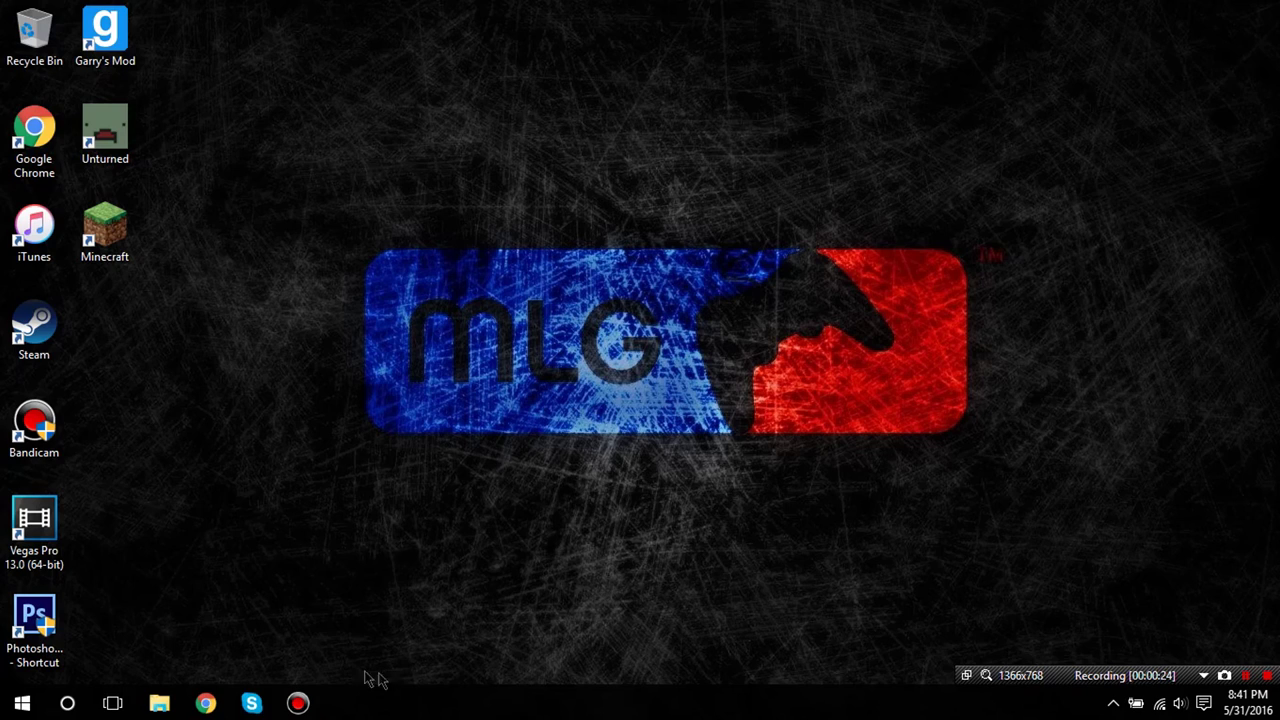
- Open Google Chrome and go to the aternos.org website
click(205, 703)
text(atee)
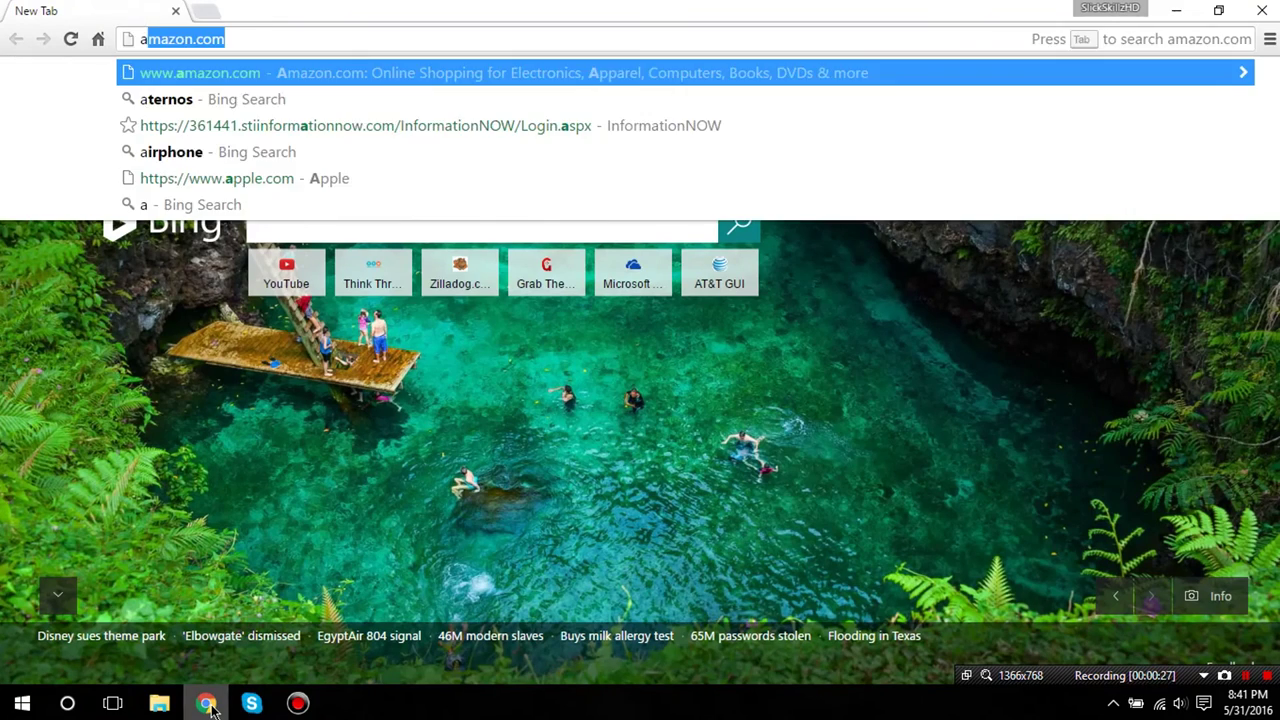
text(r///)
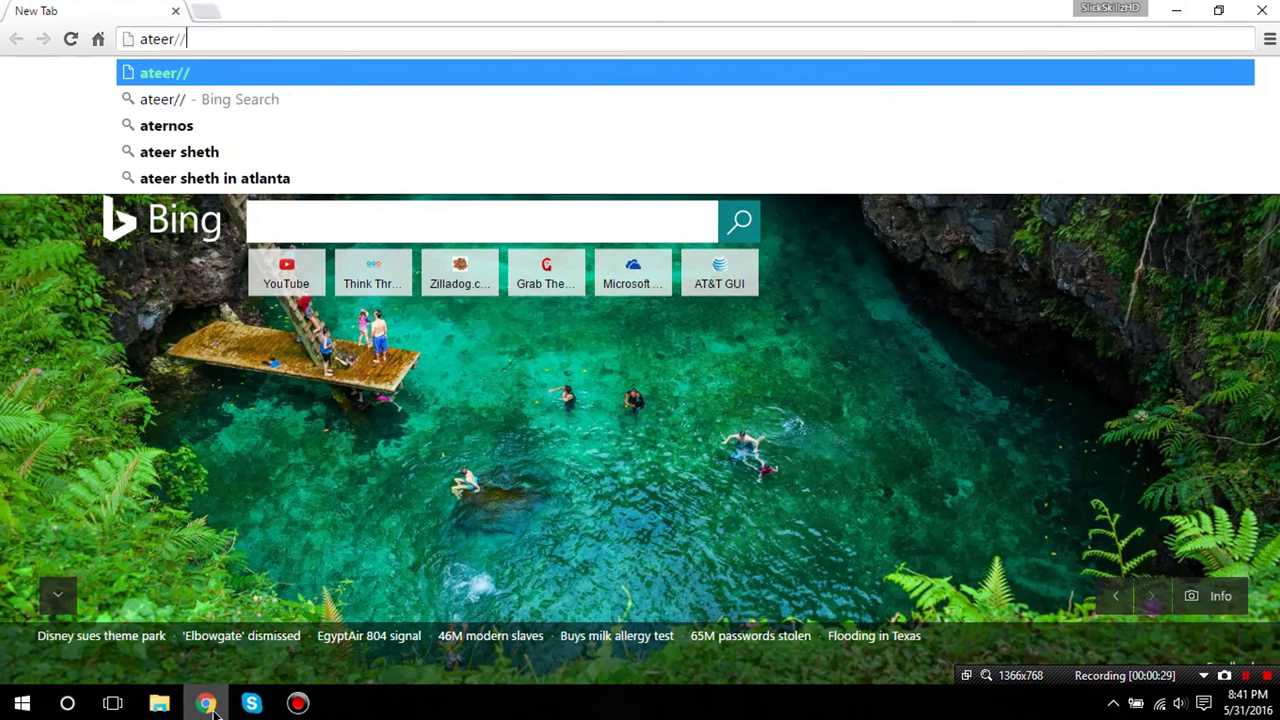
key(BackSpace)
key(BackSpace)
key(BackSpace)
key(BackSpace)
key(BackSpace)
text(rnos.org)
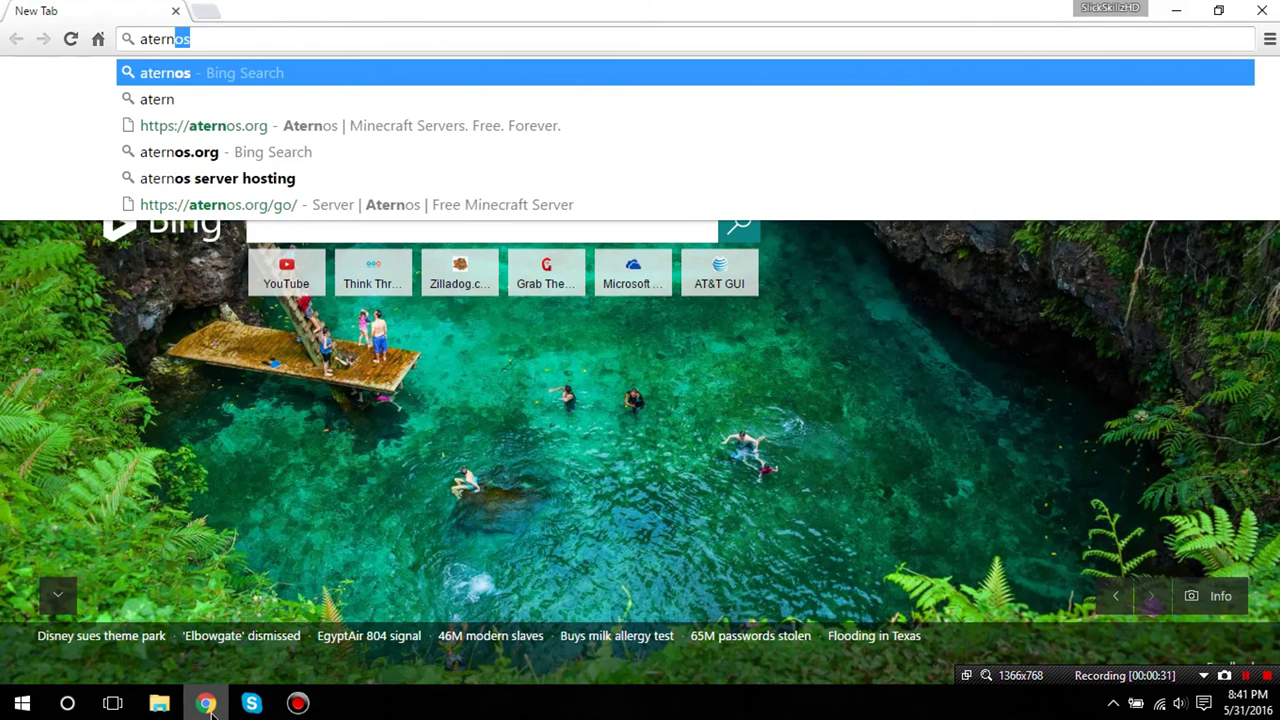
key(Return)
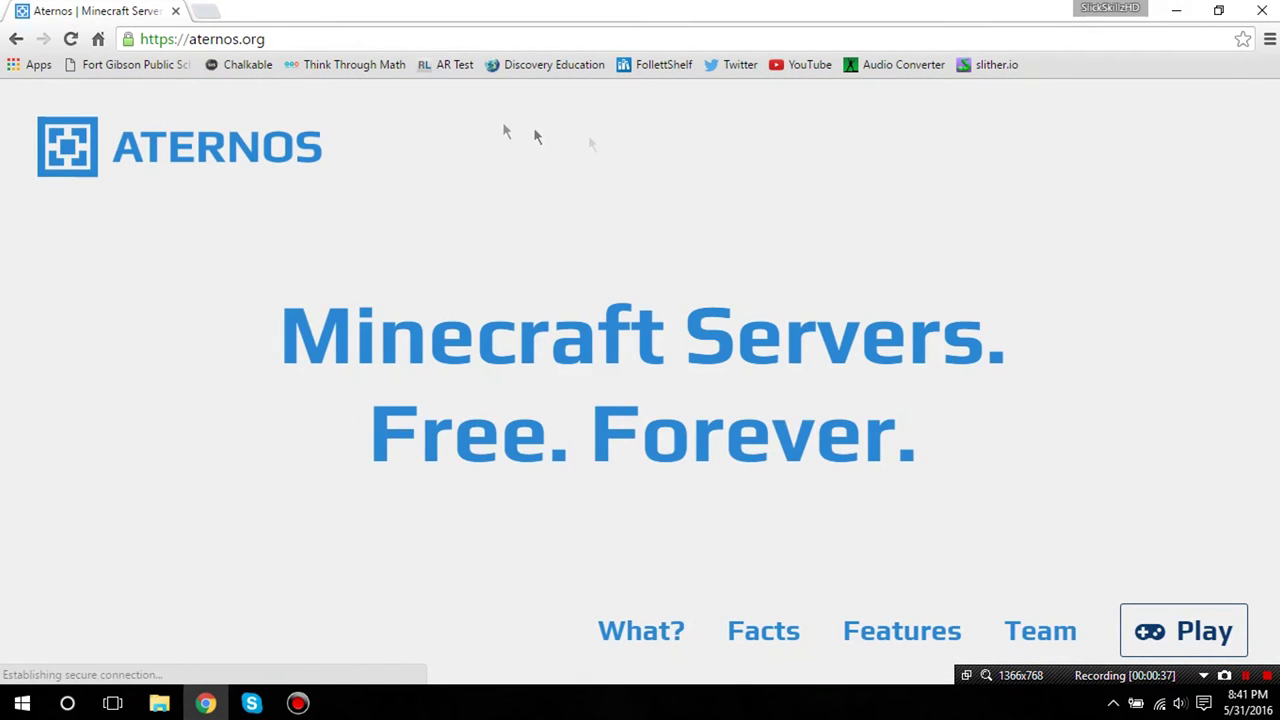
- Look over the Aternos homepage and open the personal Minecraft server page through its "Get yours now" link
scroll(1190, 265, down, 3)
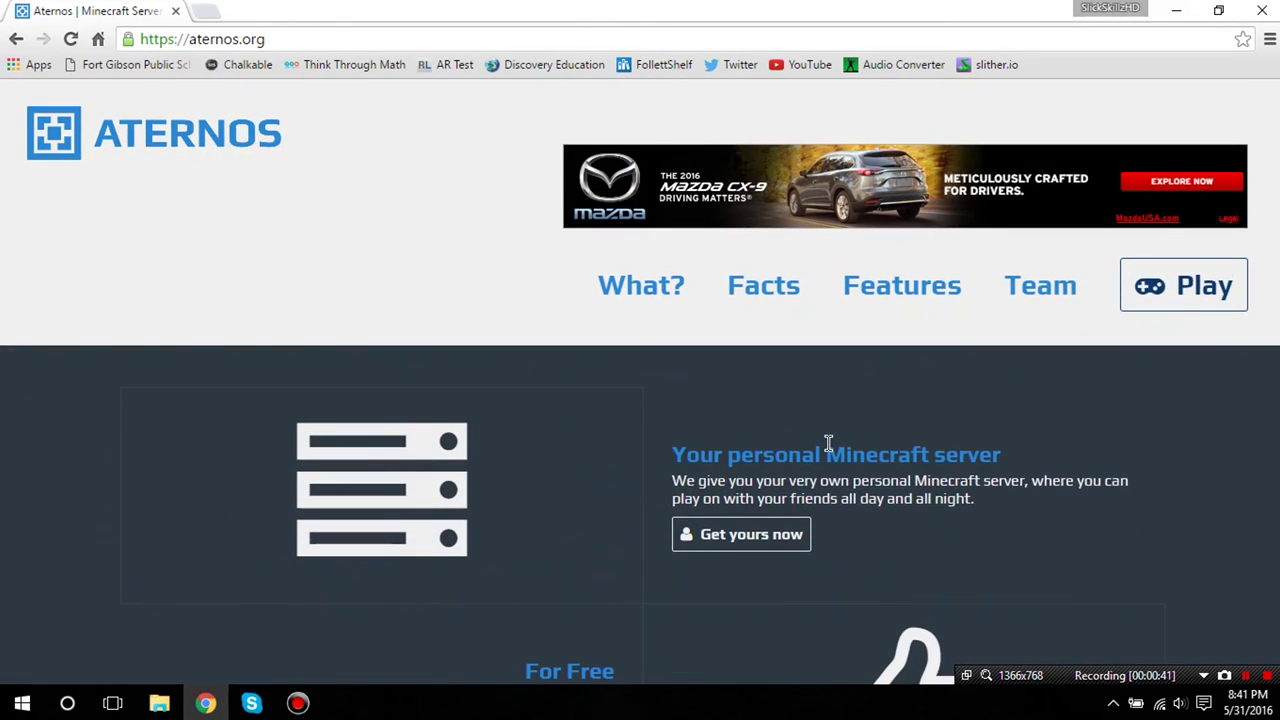
scroll(909, 400, down, 2)
scroll(1007, 451, up, 4)
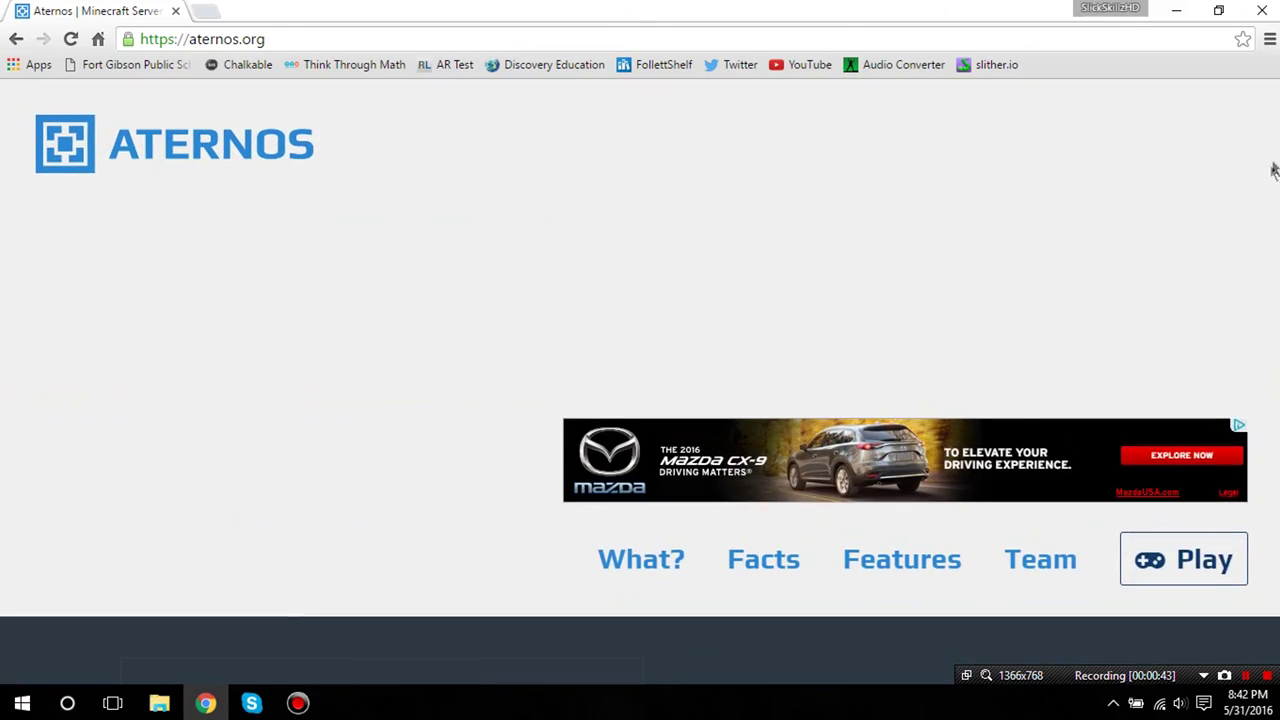
scroll(1277, 131, down, 6)
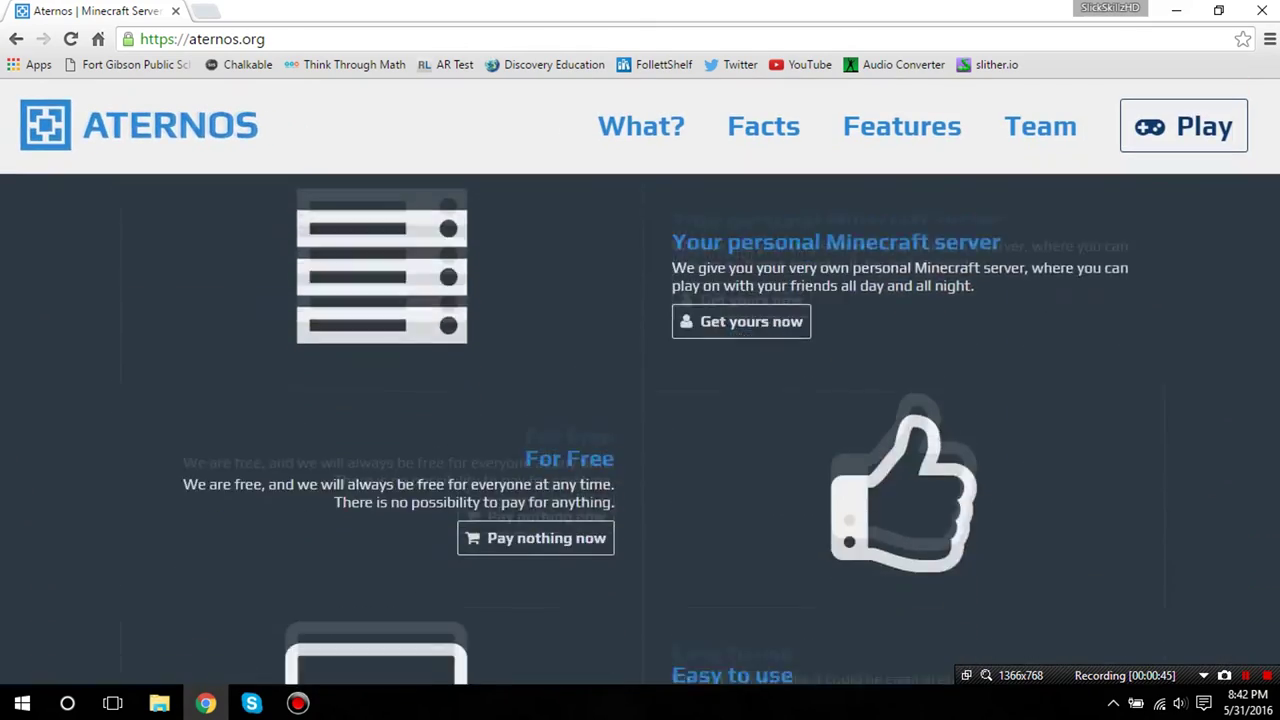
scroll(640, 420, up, 6)
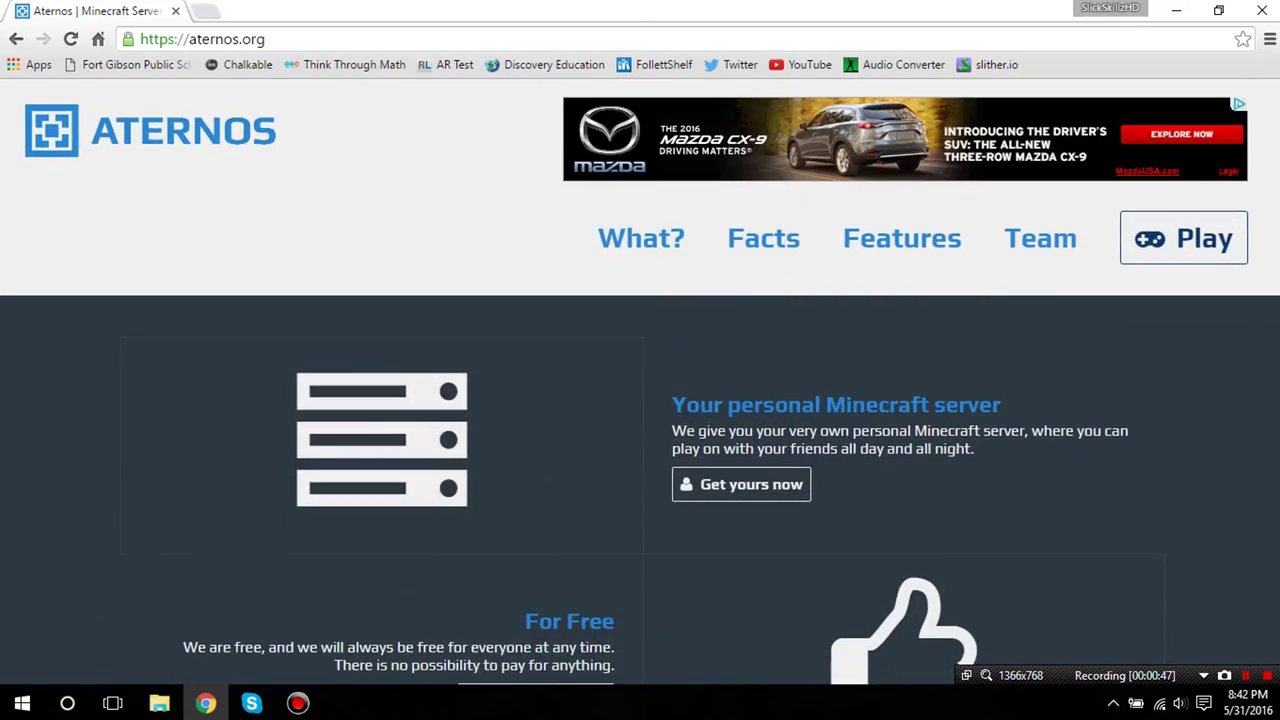
scroll(789, 343, down, 2)
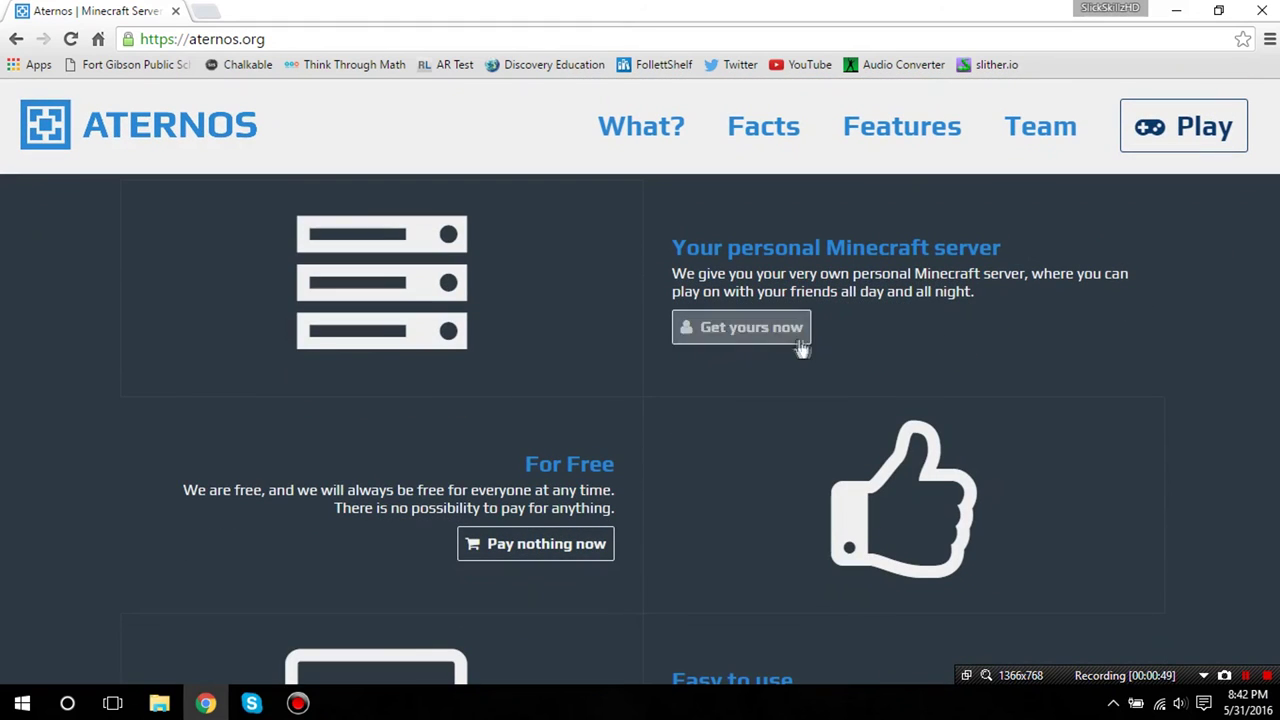
click(789, 341)
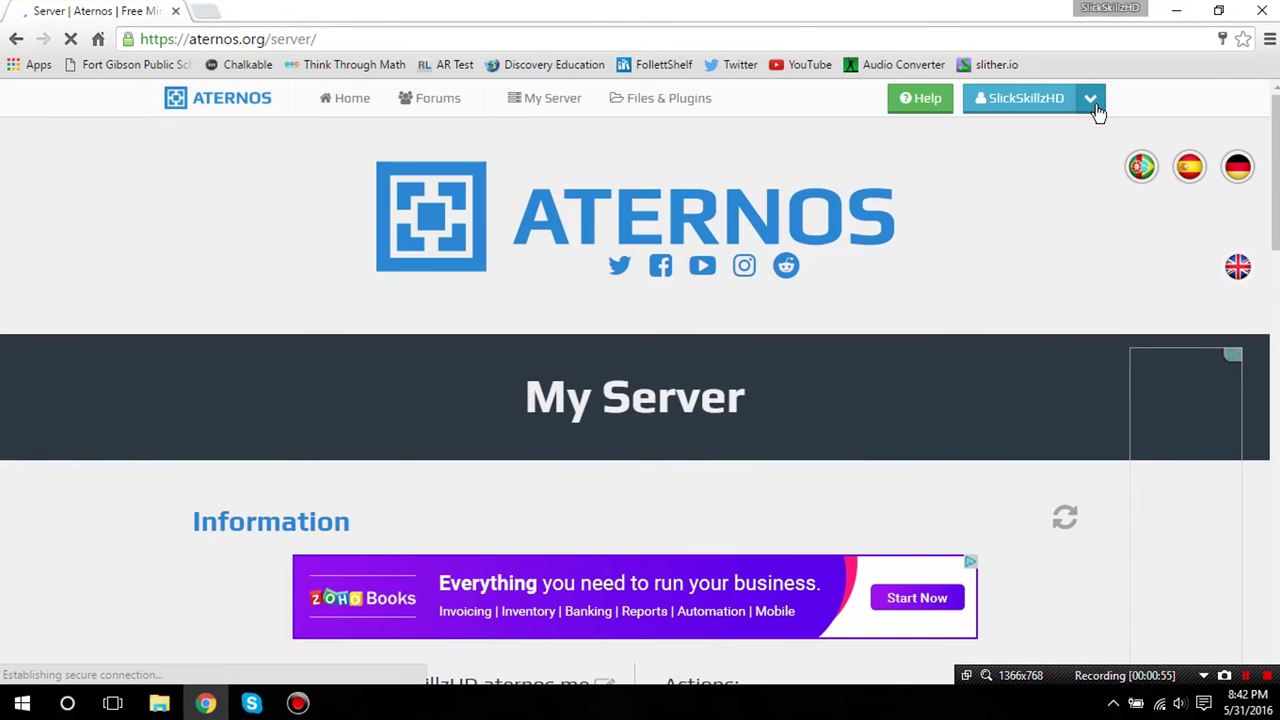
- Review the My Server information and actions, including the New / Upload world options, without changing the world
click(1094, 106)
click(1094, 108)
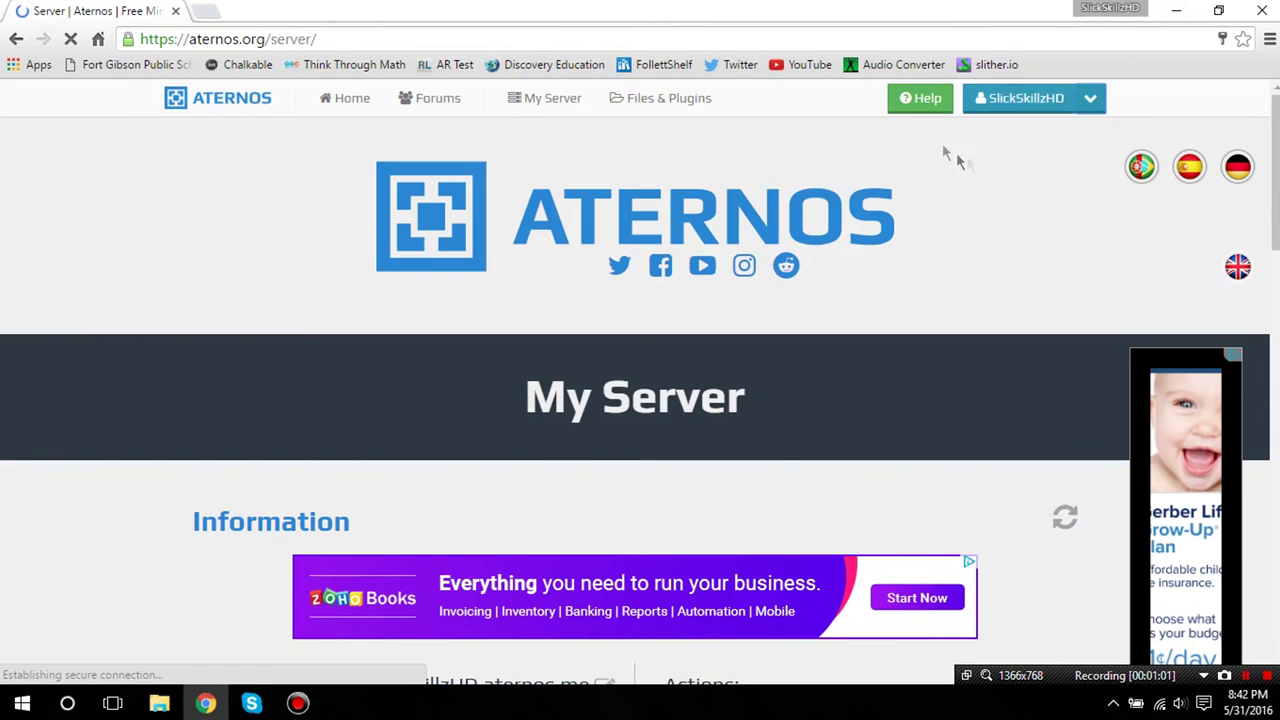
scroll(968, 262, down, 3)
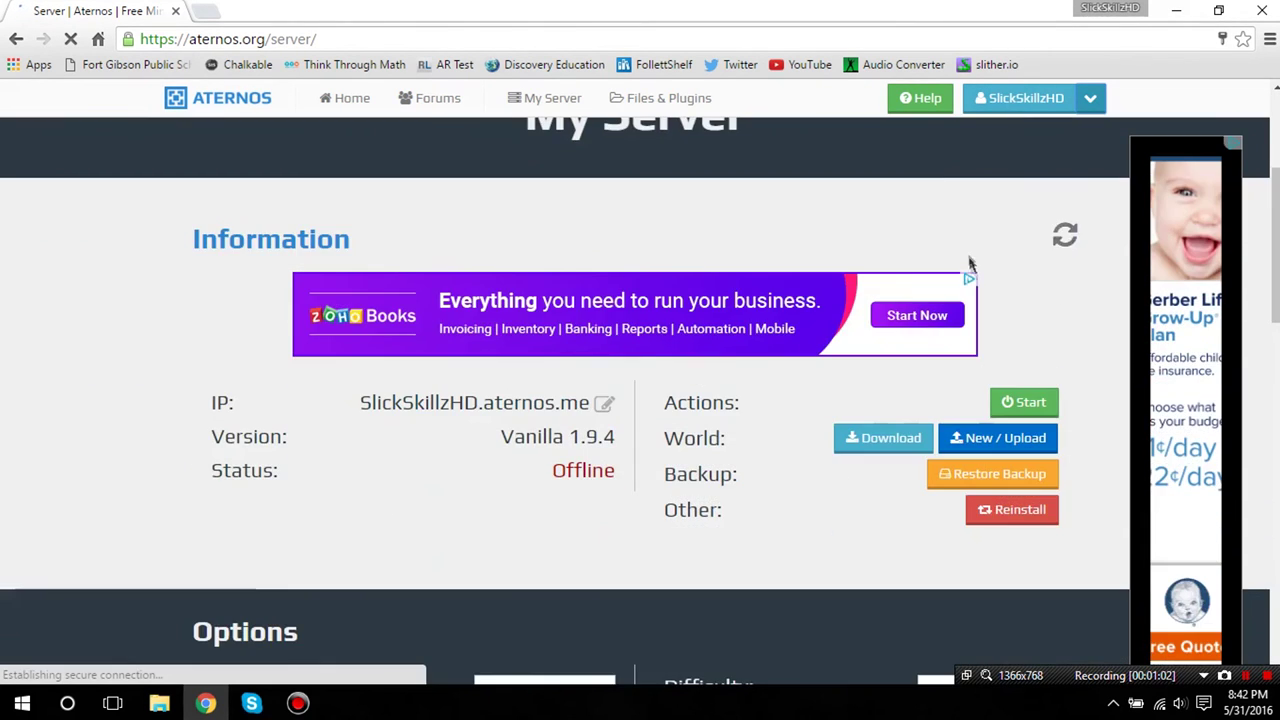
scroll(970, 270, up, 2)
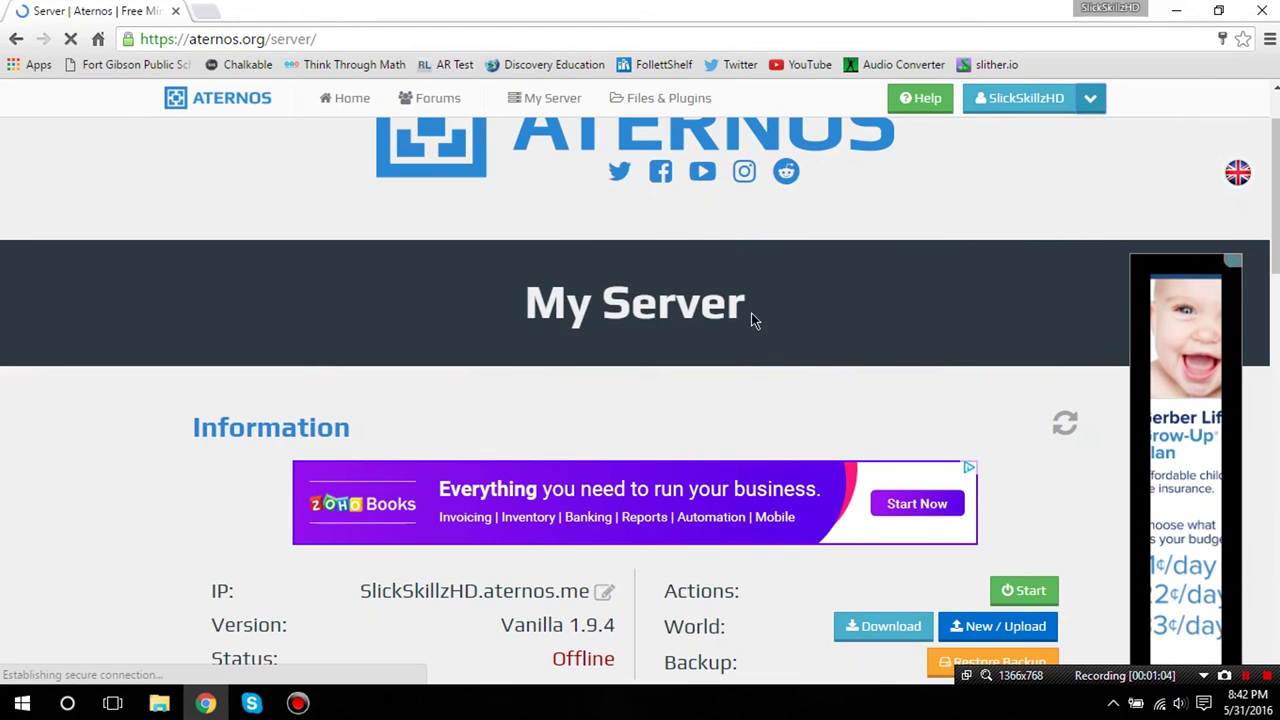
scroll(752, 310, down, 4)
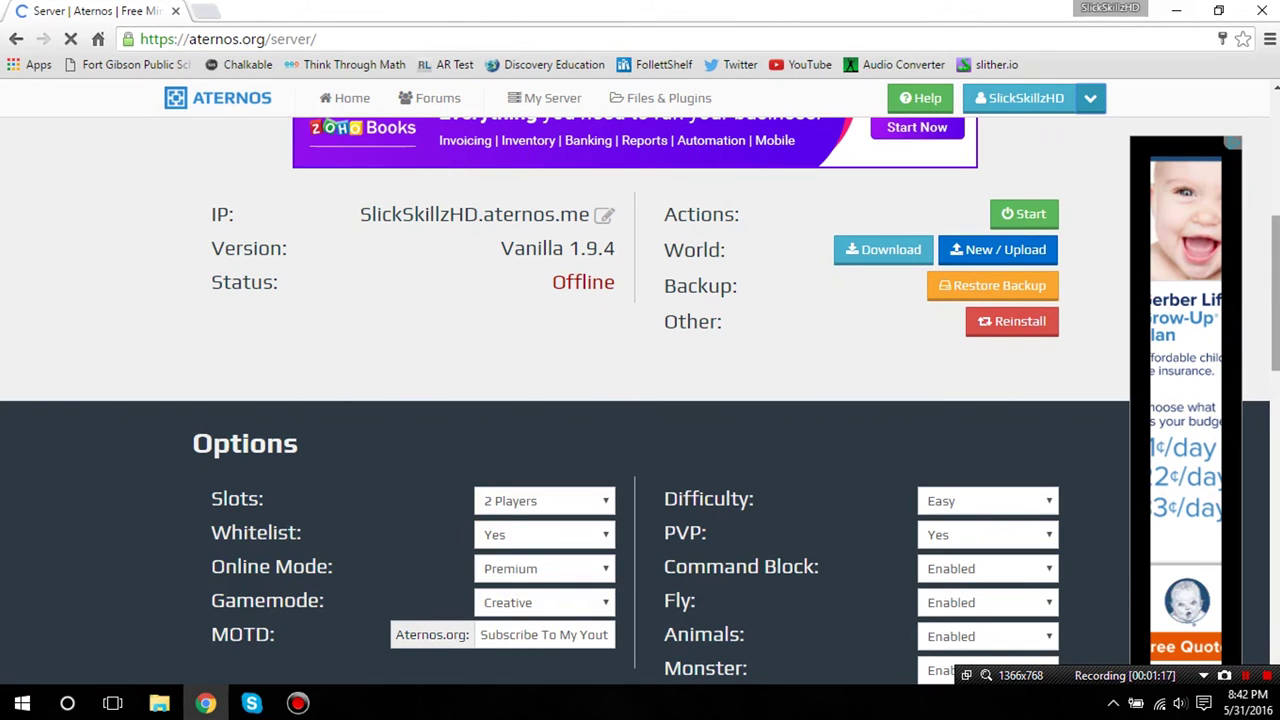
click(981, 253)
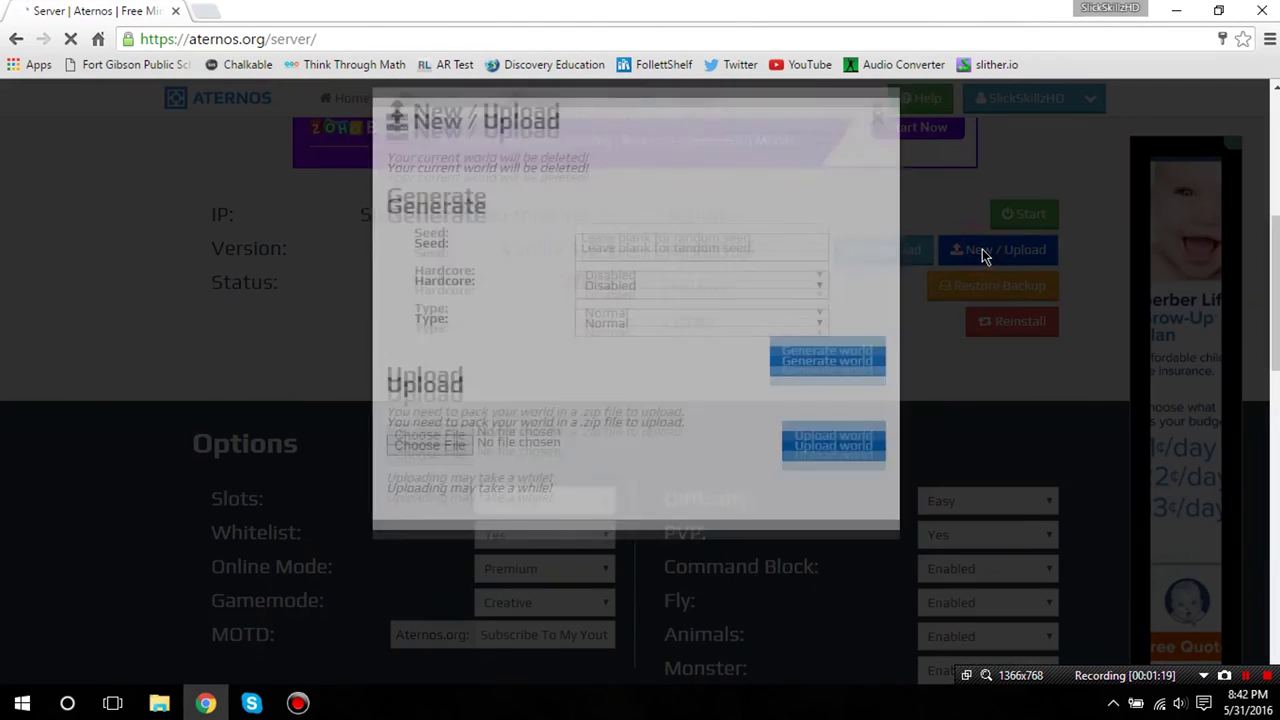
click(877, 166)
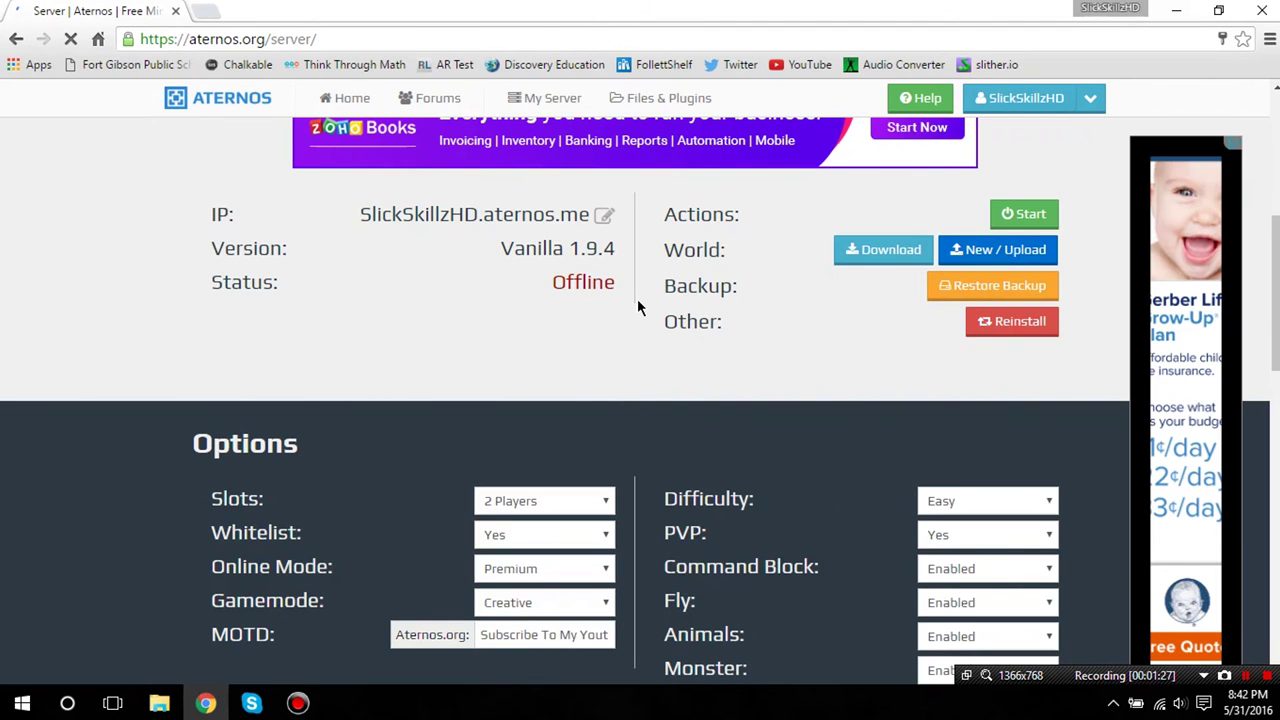
- Check the player slot choices in the server options and select Premium as the online mode
scroll(637, 298, down, 3)
click(594, 221)
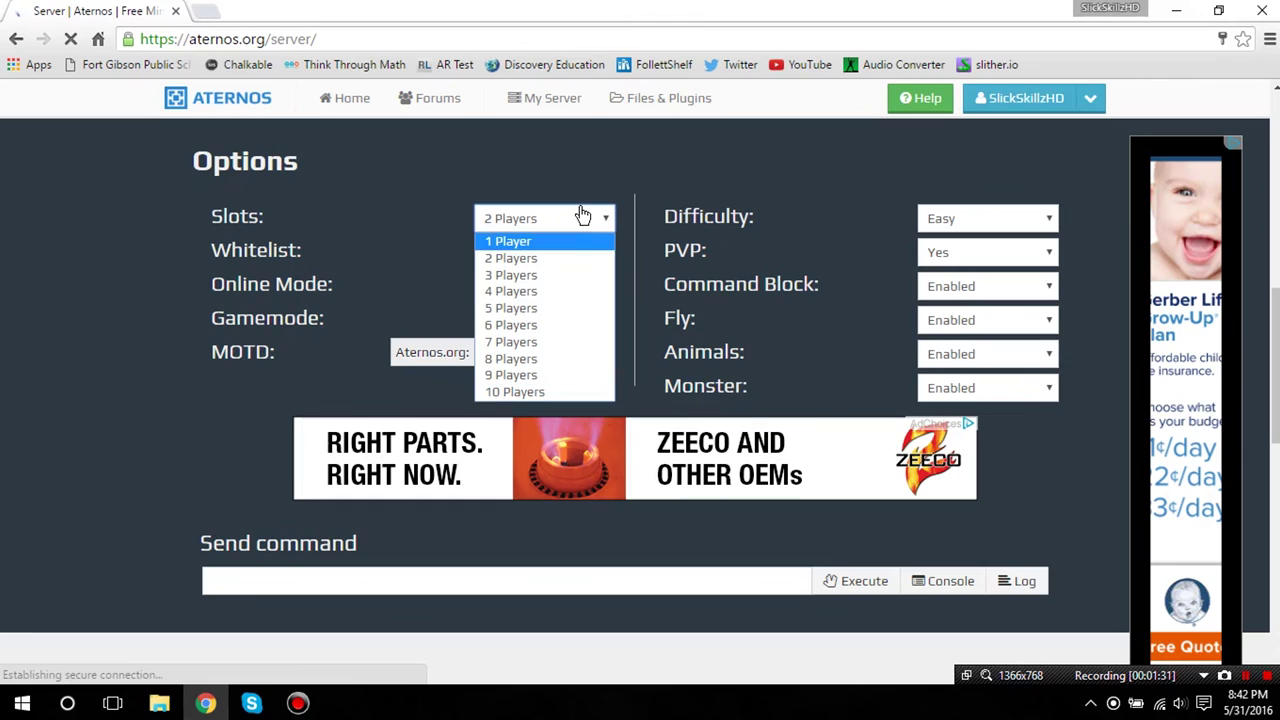
click(582, 217)
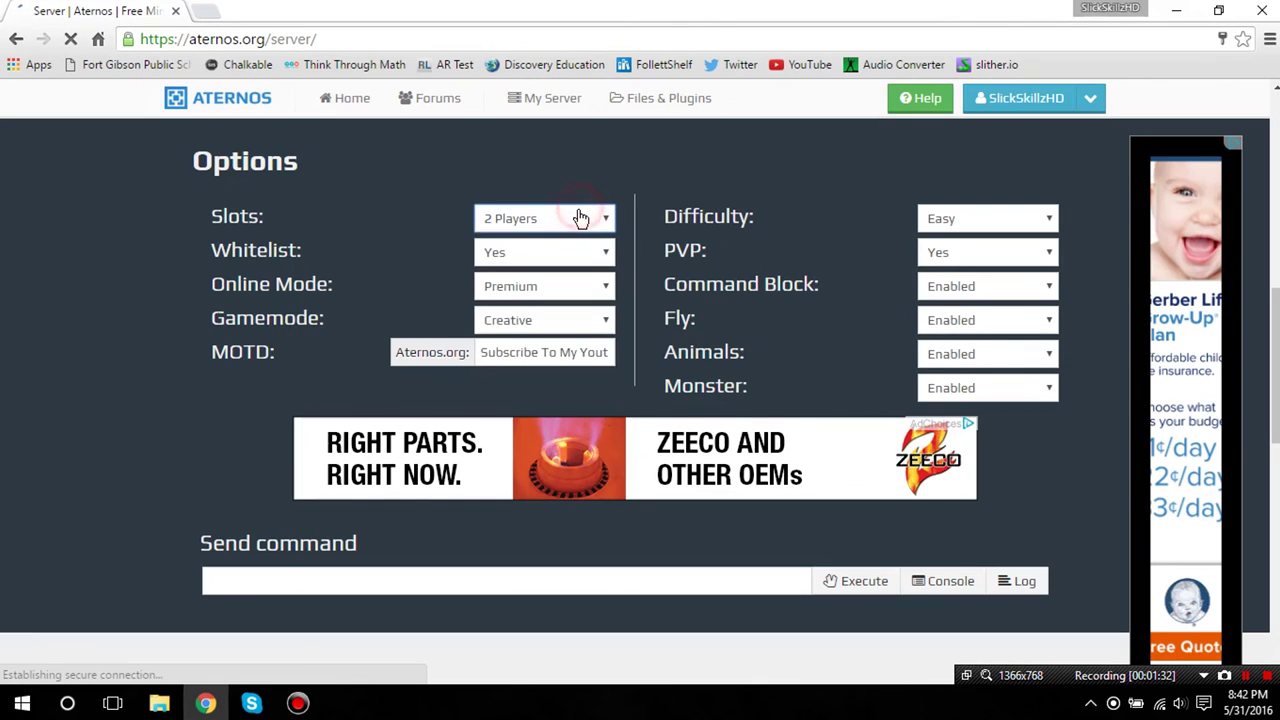
click(558, 287)
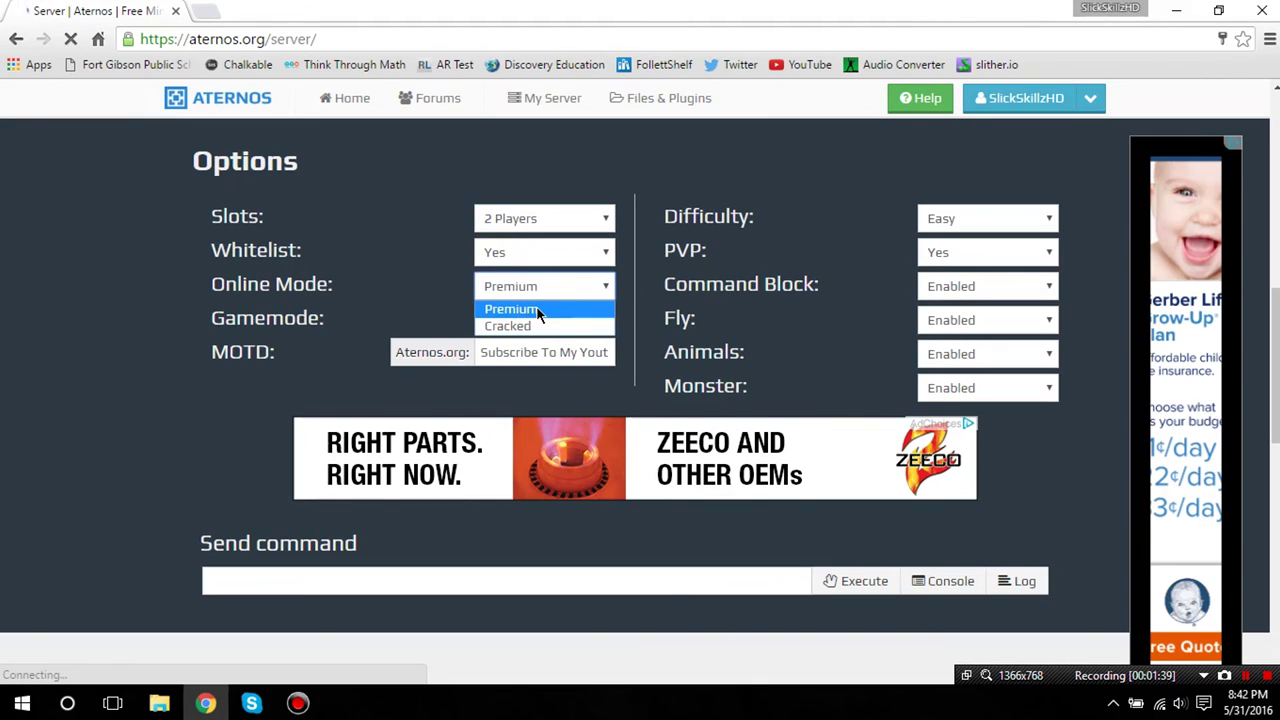
click(531, 309)
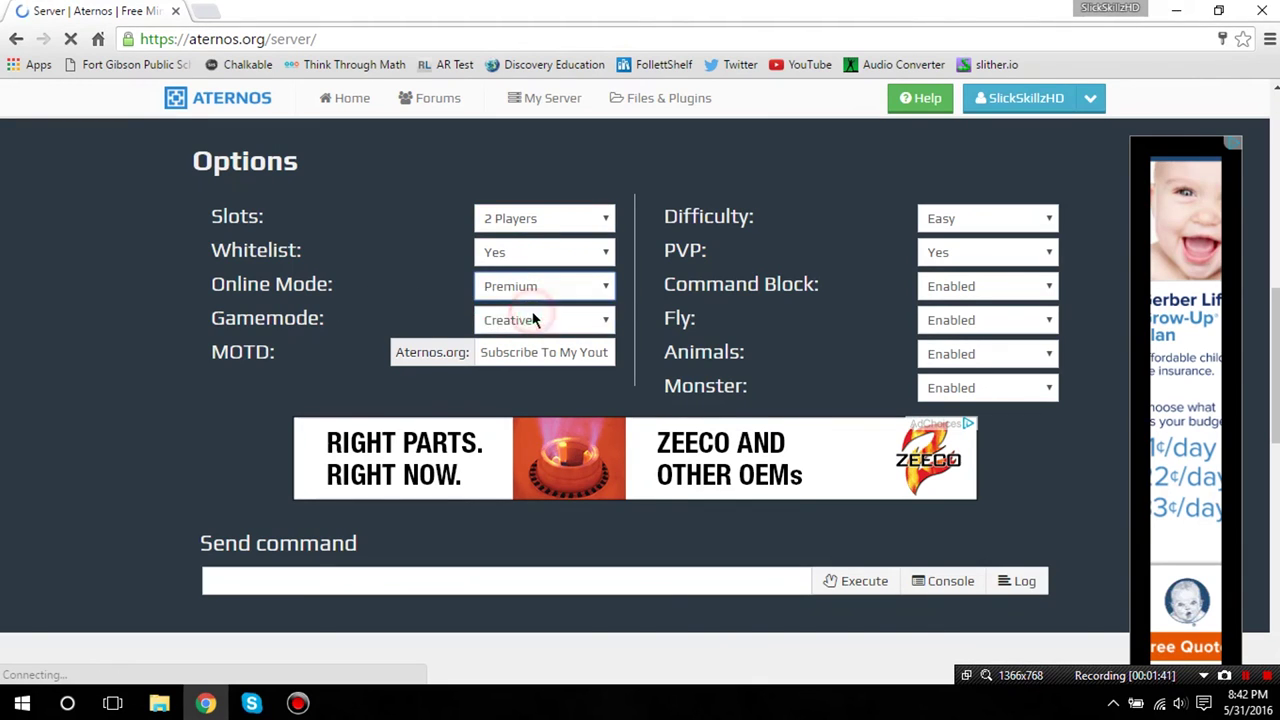
- Select Creative as the server's gamemode and read through the full MOTD text
click(545, 328)
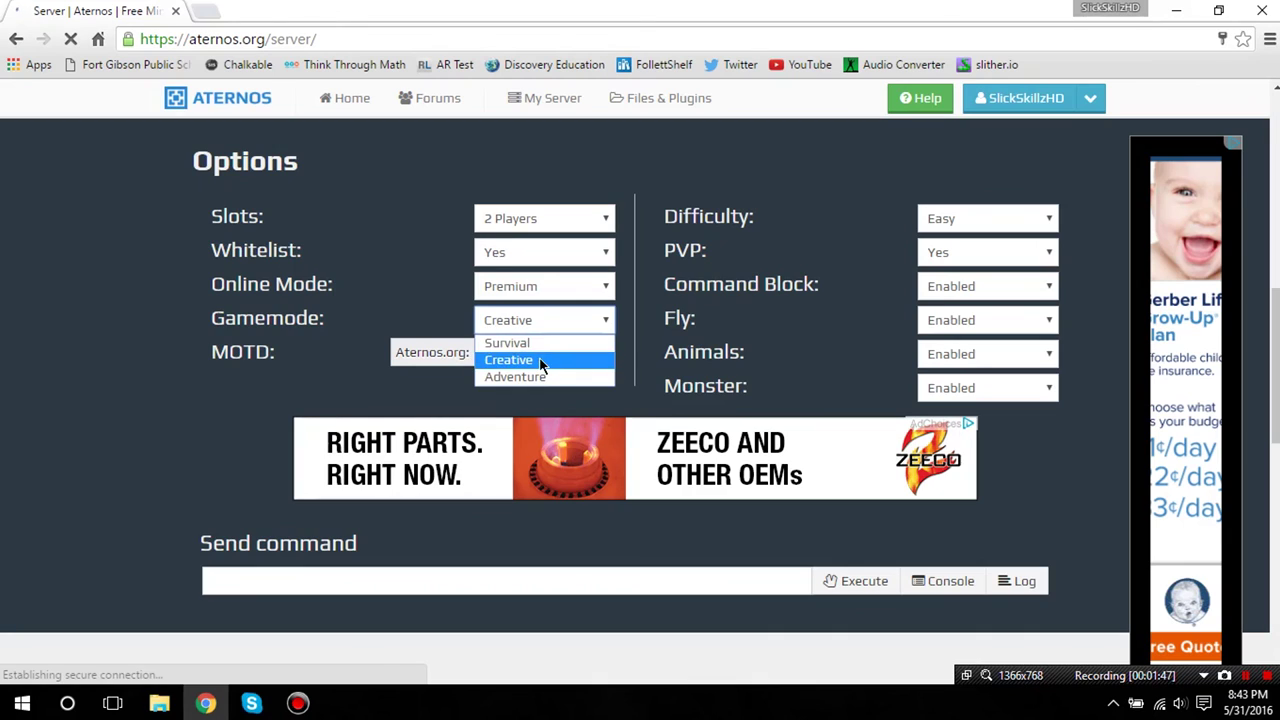
click(540, 360)
click(586, 322)
click(586, 322)
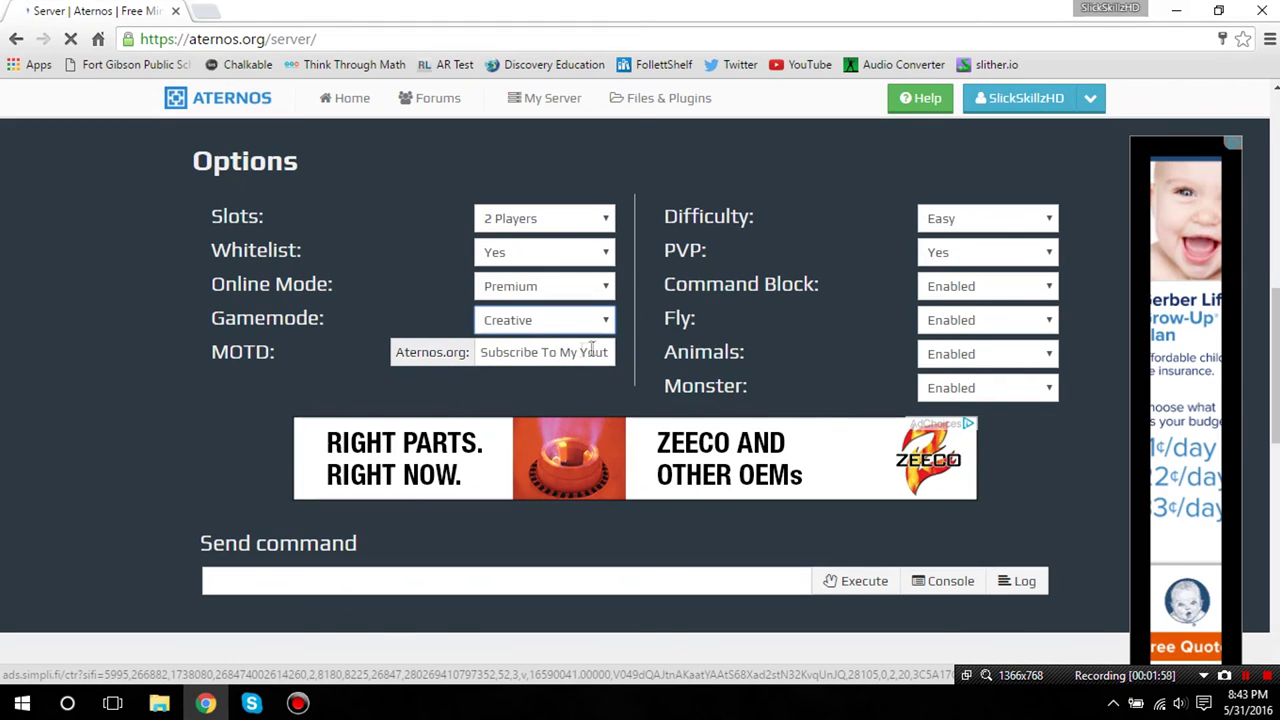
click(488, 356)
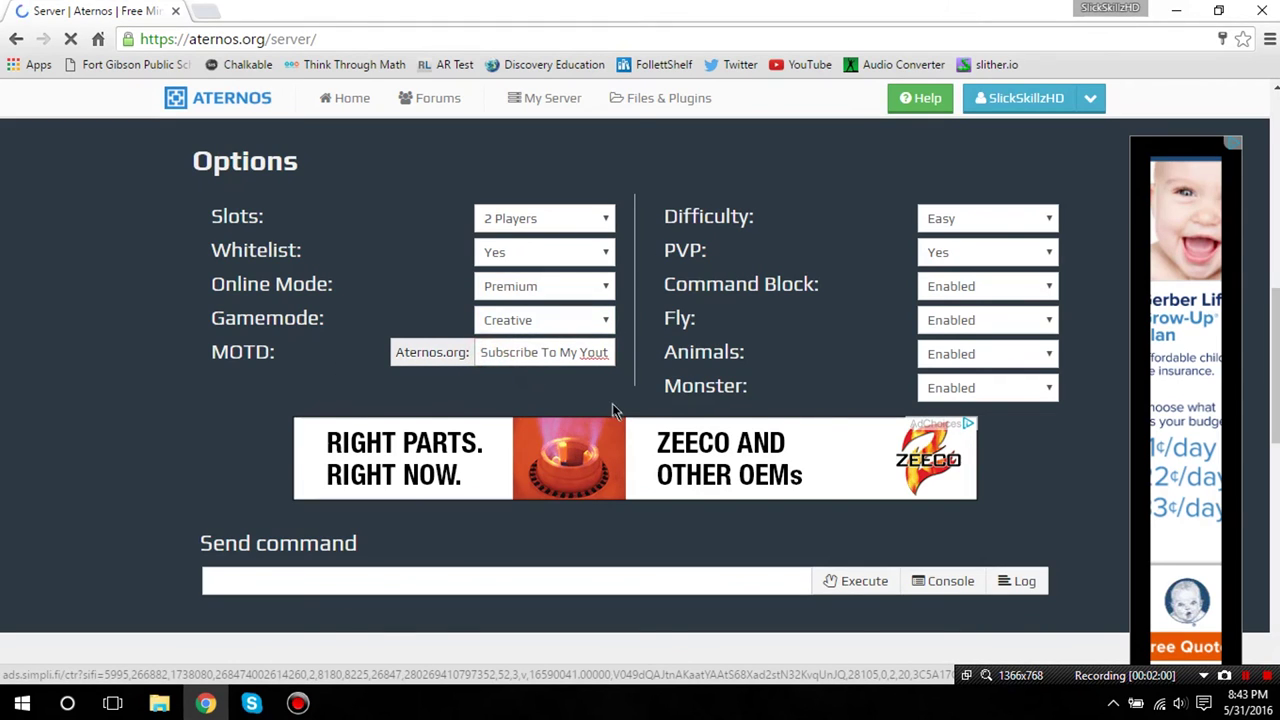
key(End)
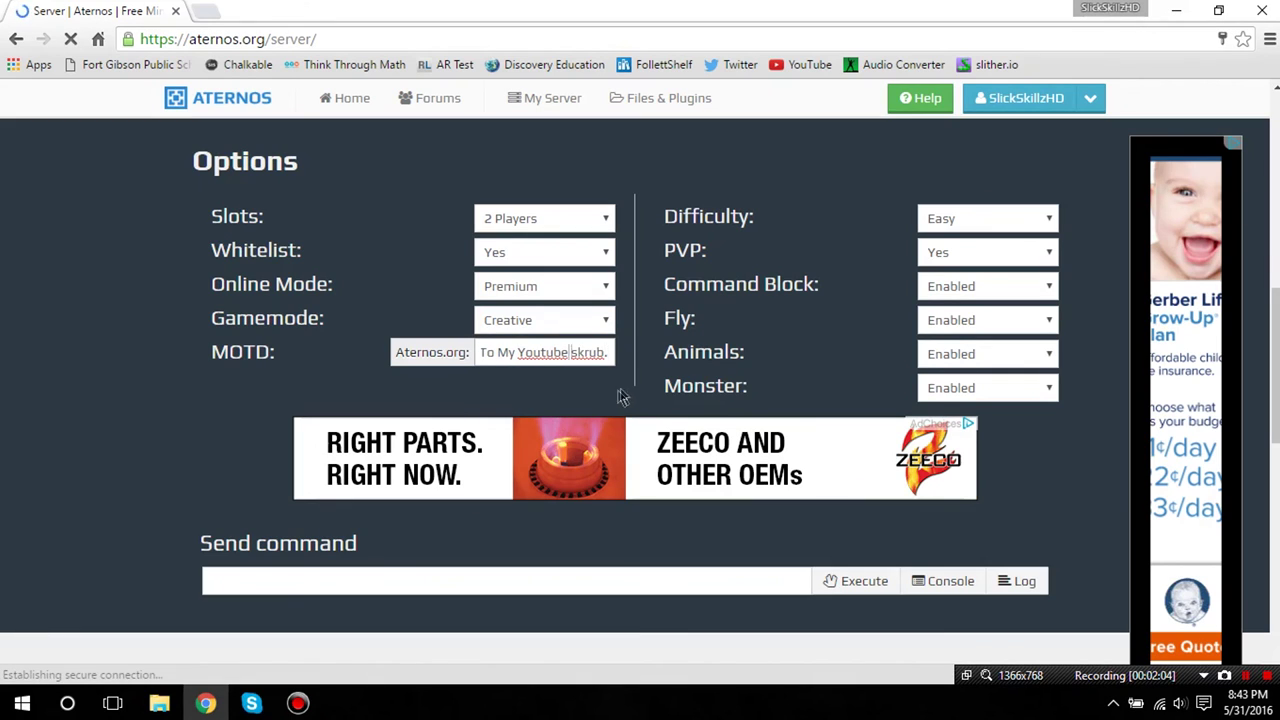
key(Home)
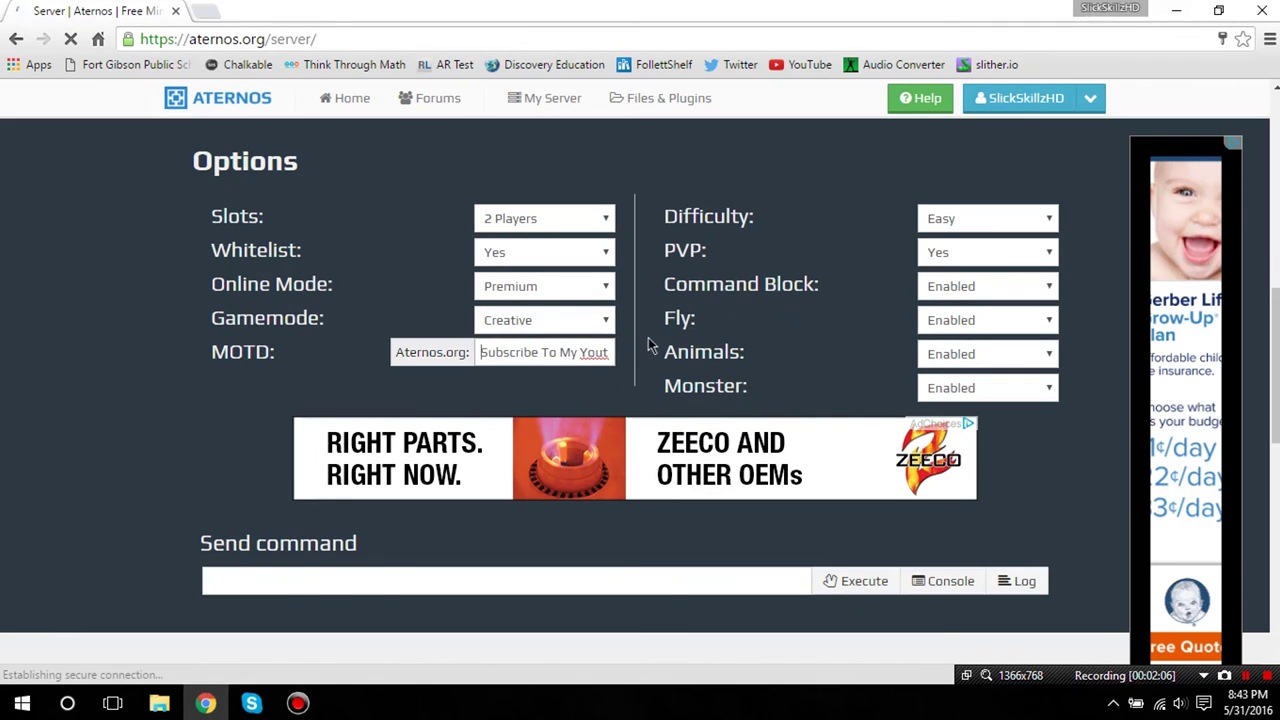
- Set the server difficulty to Normal and check the PVP choices
click(986, 221)
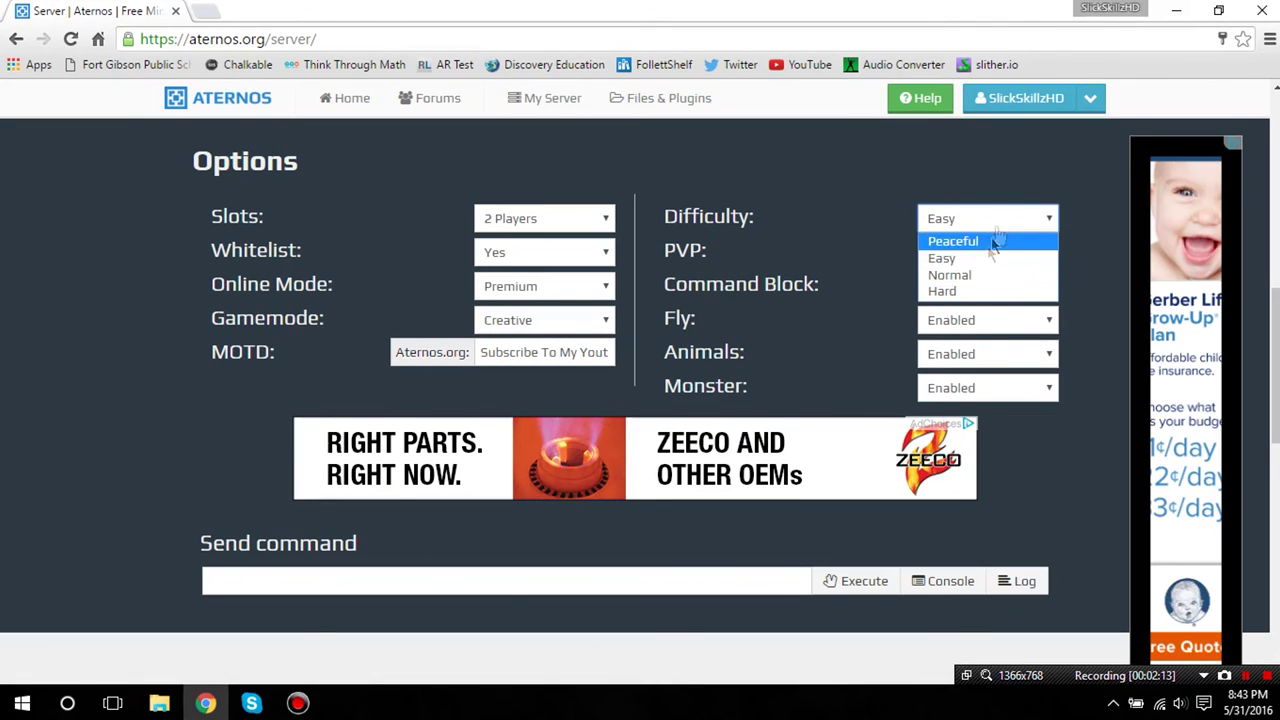
click(975, 275)
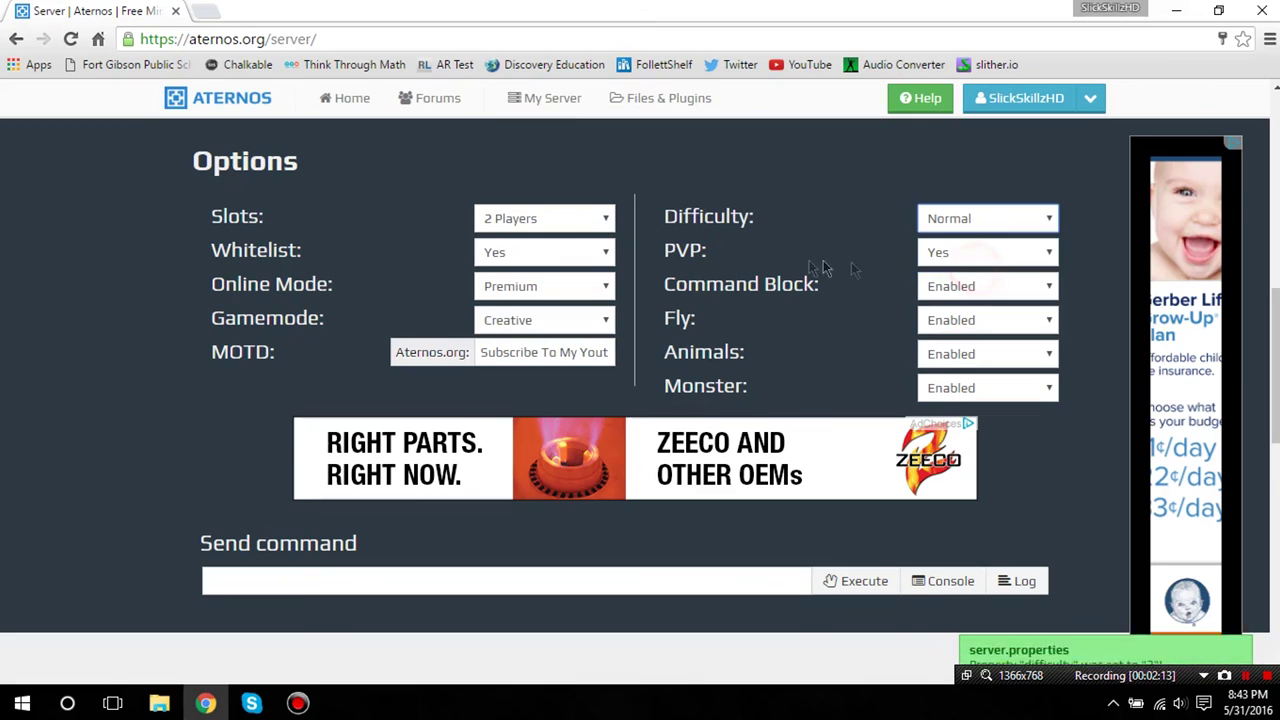
click(983, 257)
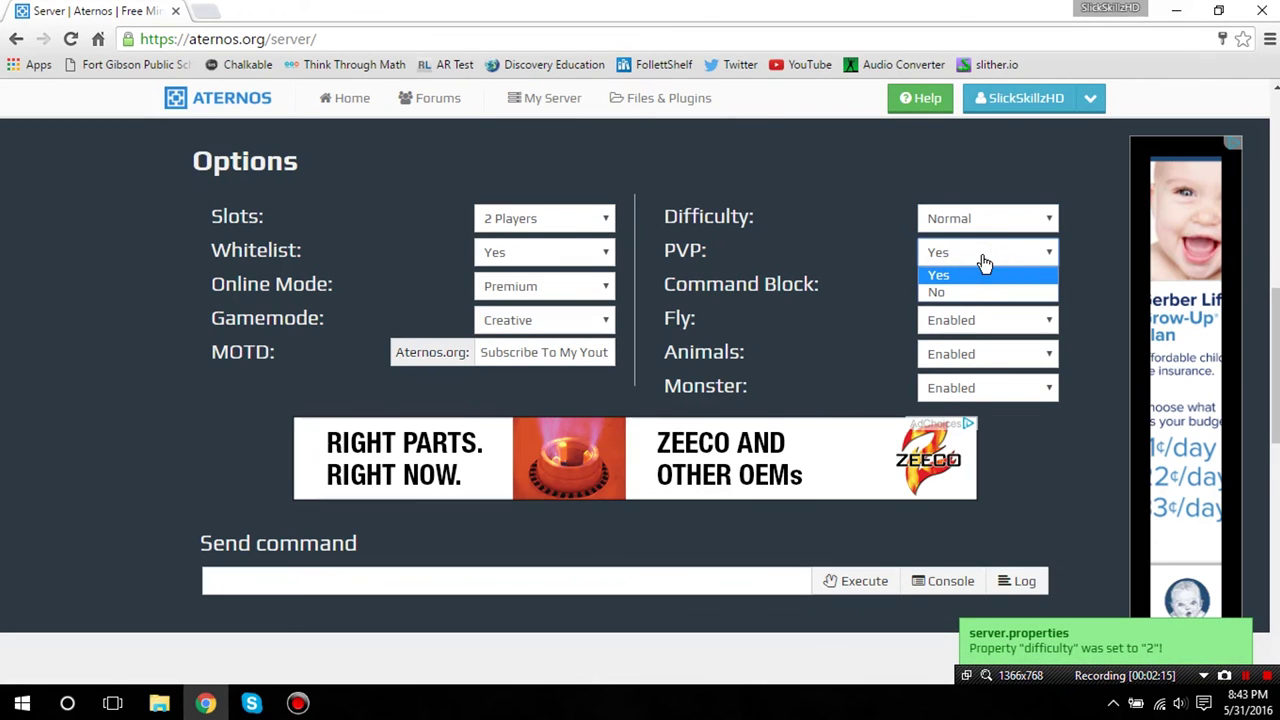
click(985, 262)
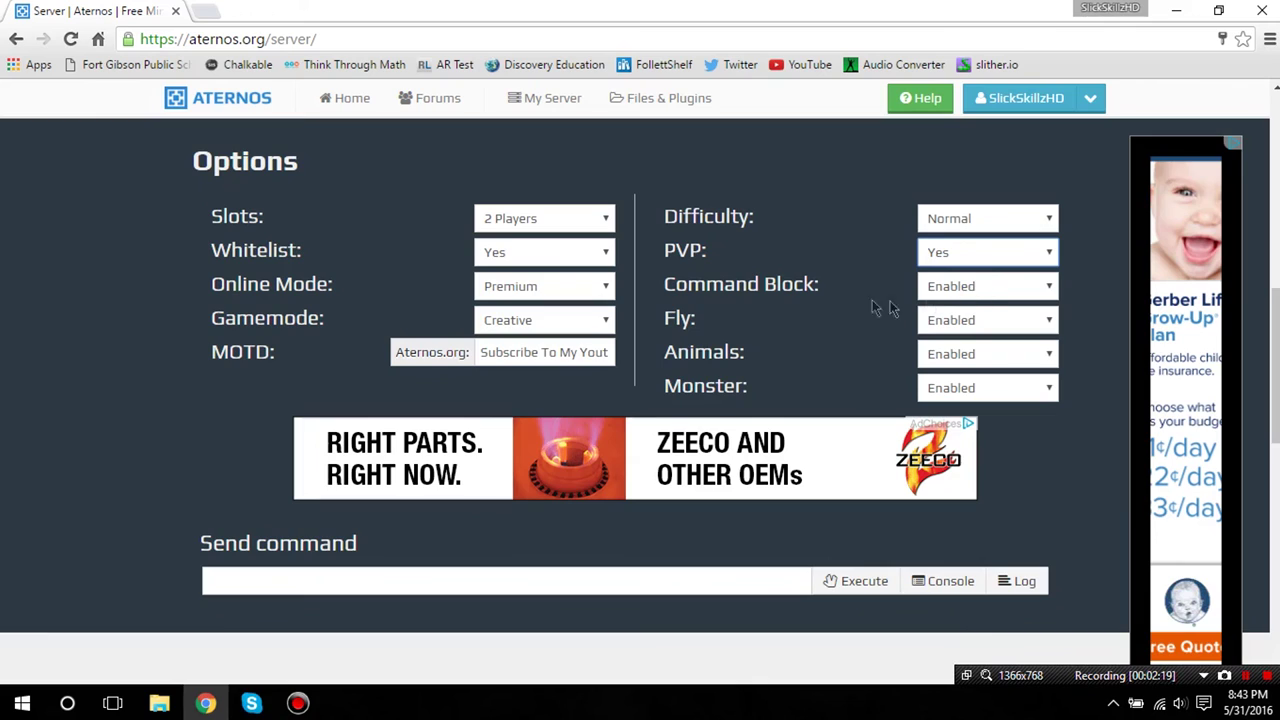
- Review the Command Block, Animals and Monster choices, keeping each one Enabled
click(965, 290)
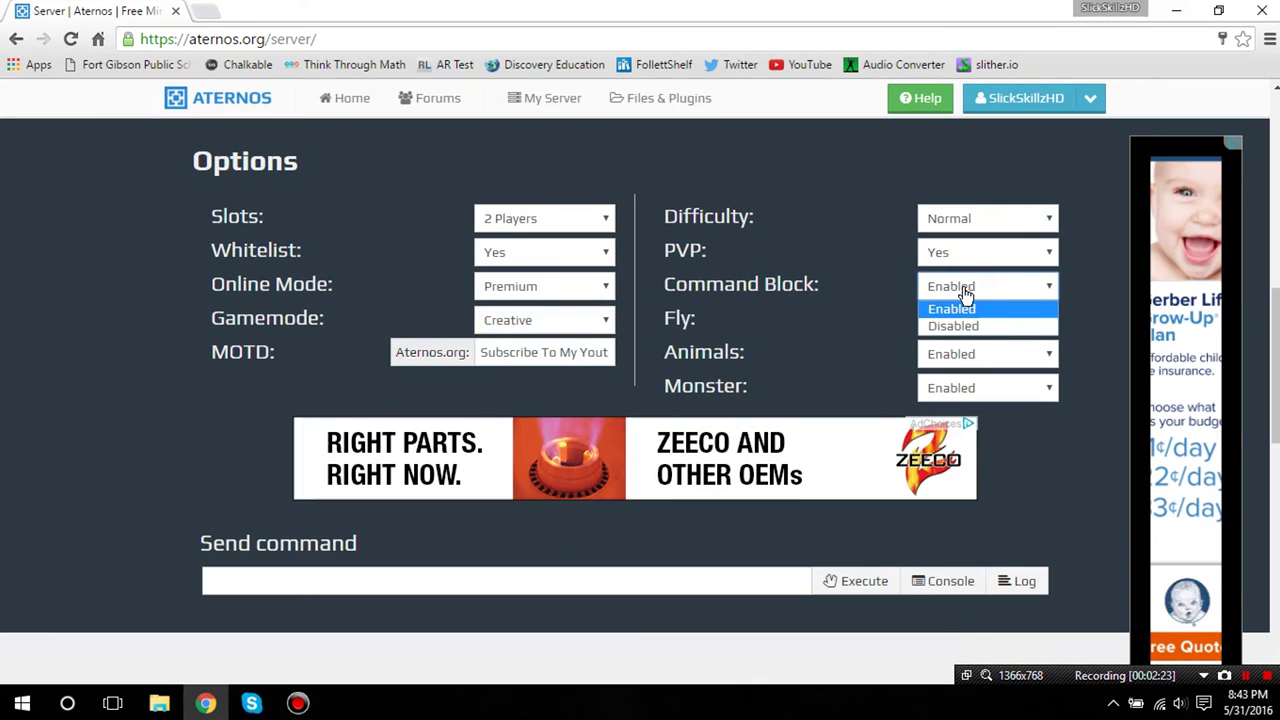
click(965, 292)
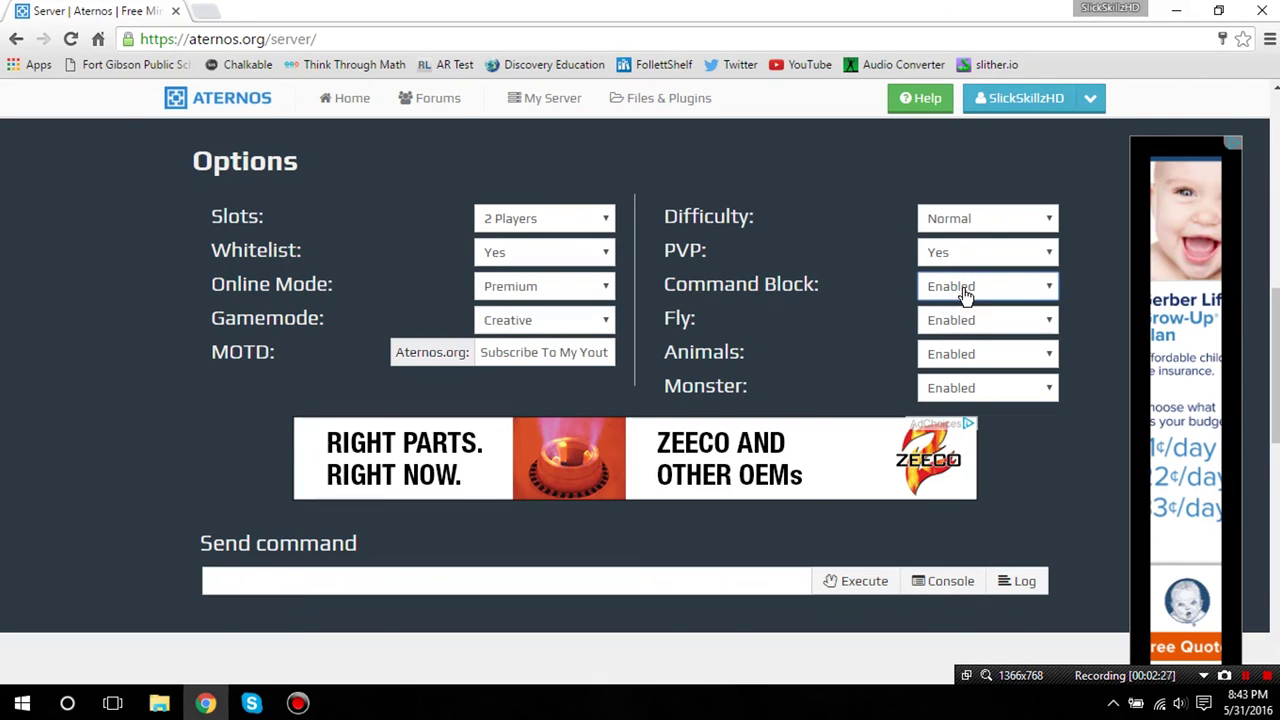
click(977, 356)
click(960, 371)
click(975, 395)
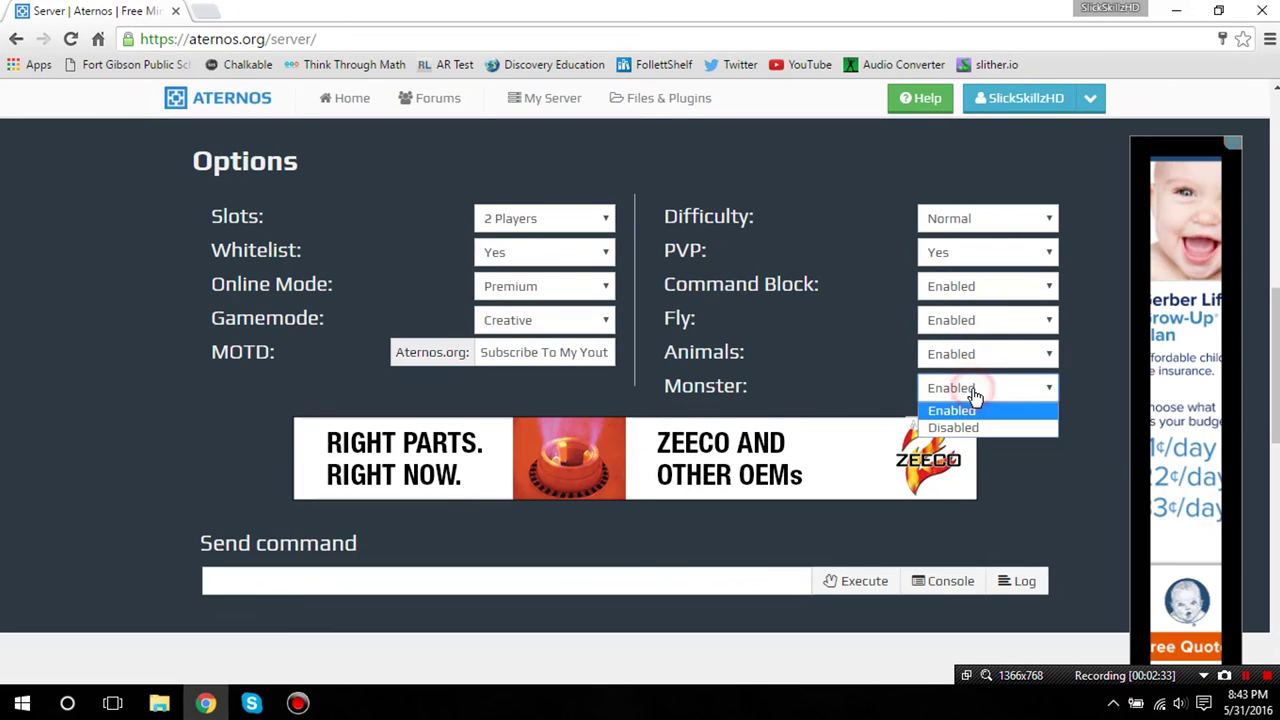
click(975, 397)
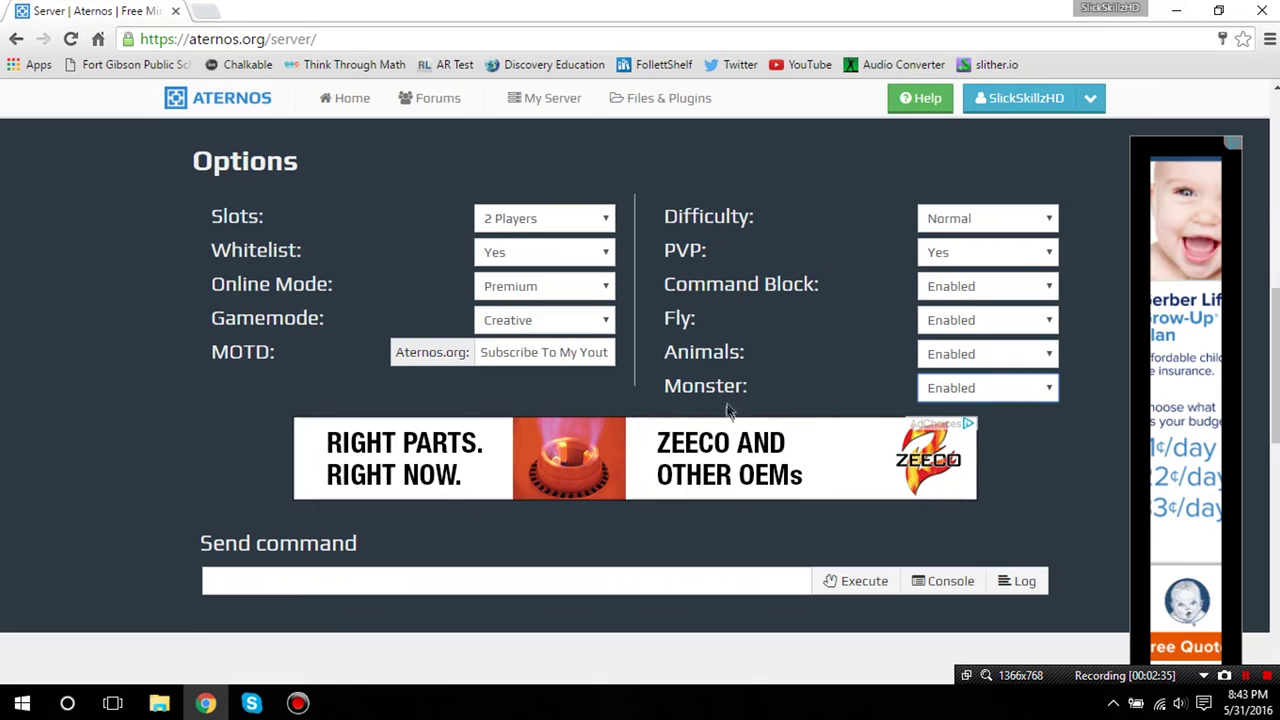
- Examine the Send command section and the Software choices, comparing the Vanilla and CraftBukkit version lists and the available modpack types
scroll(700, 565, down, 2)
click(575, 396)
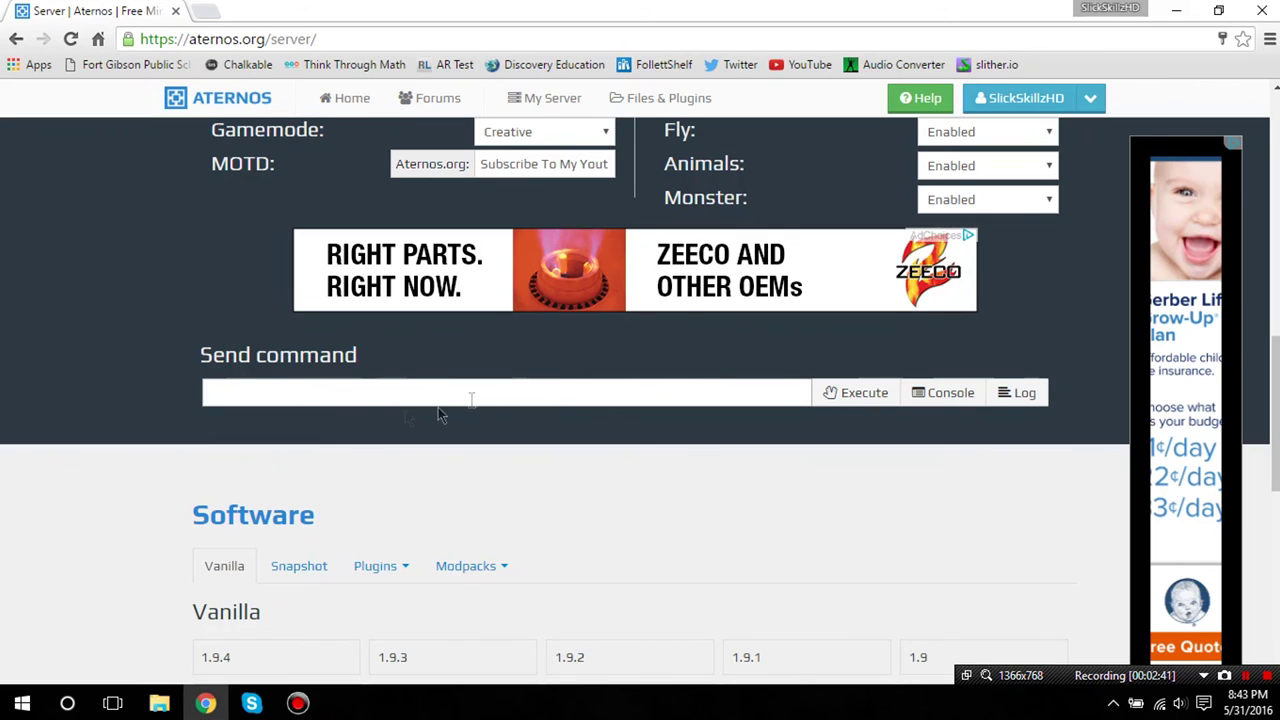
scroll(575, 400, down, 2)
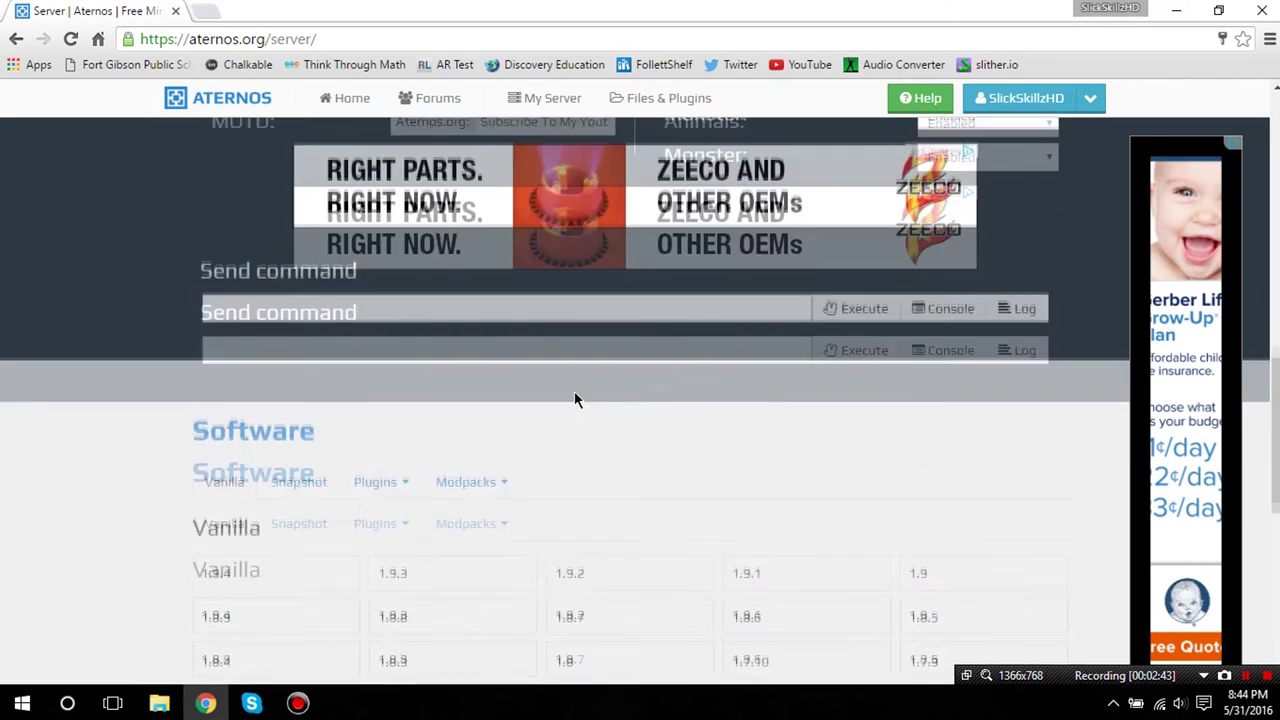
scroll(573, 390, down, 1)
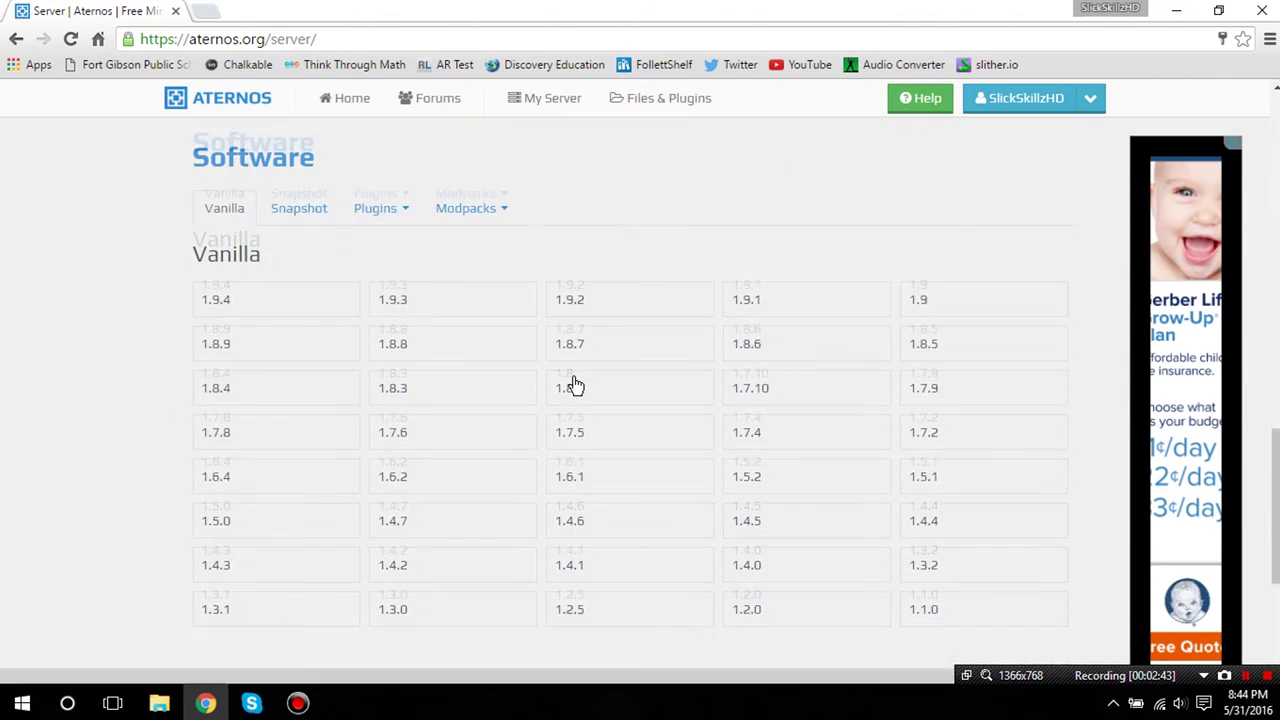
click(400, 194)
click(412, 232)
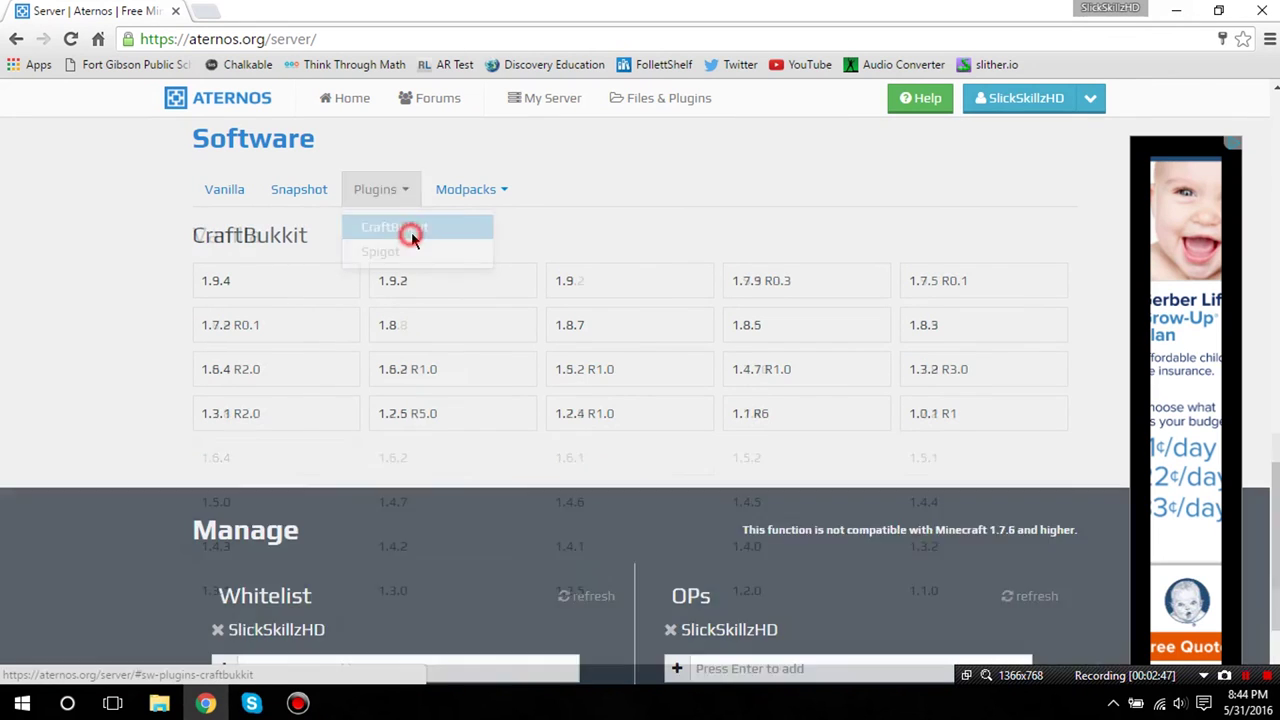
click(381, 192)
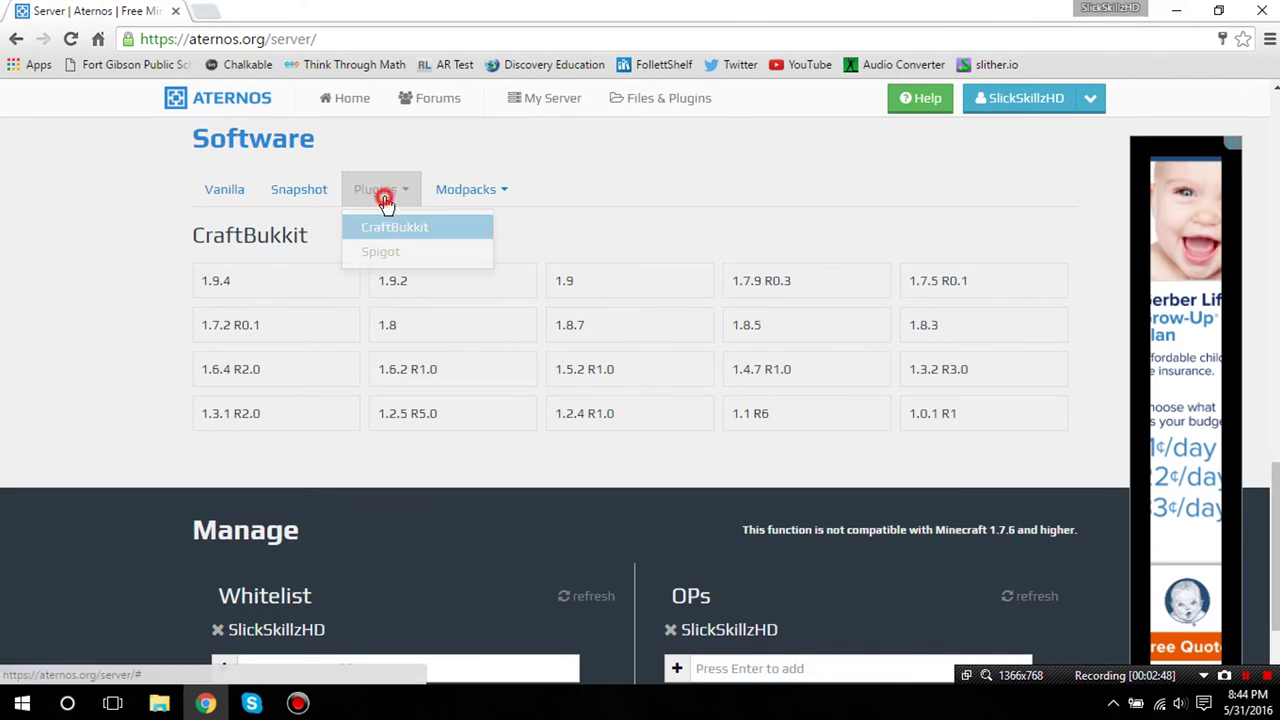
click(372, 253)
click(375, 190)
click(365, 226)
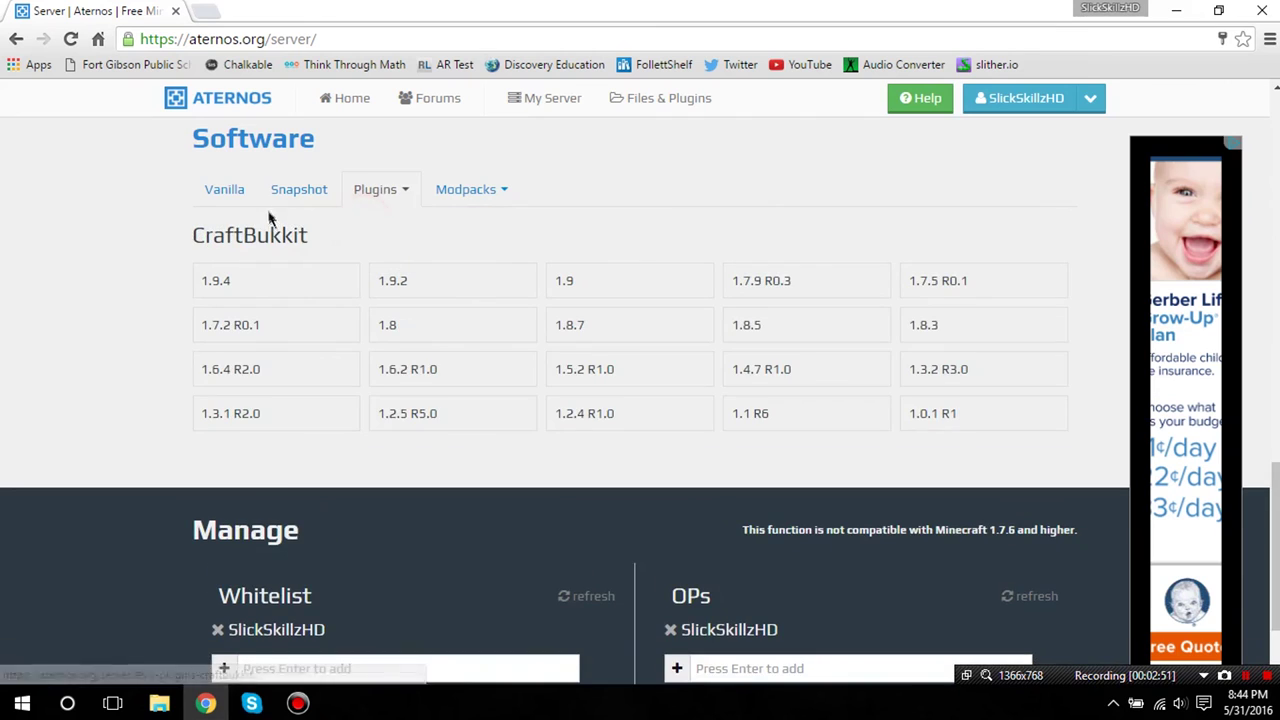
click(230, 190)
click(484, 197)
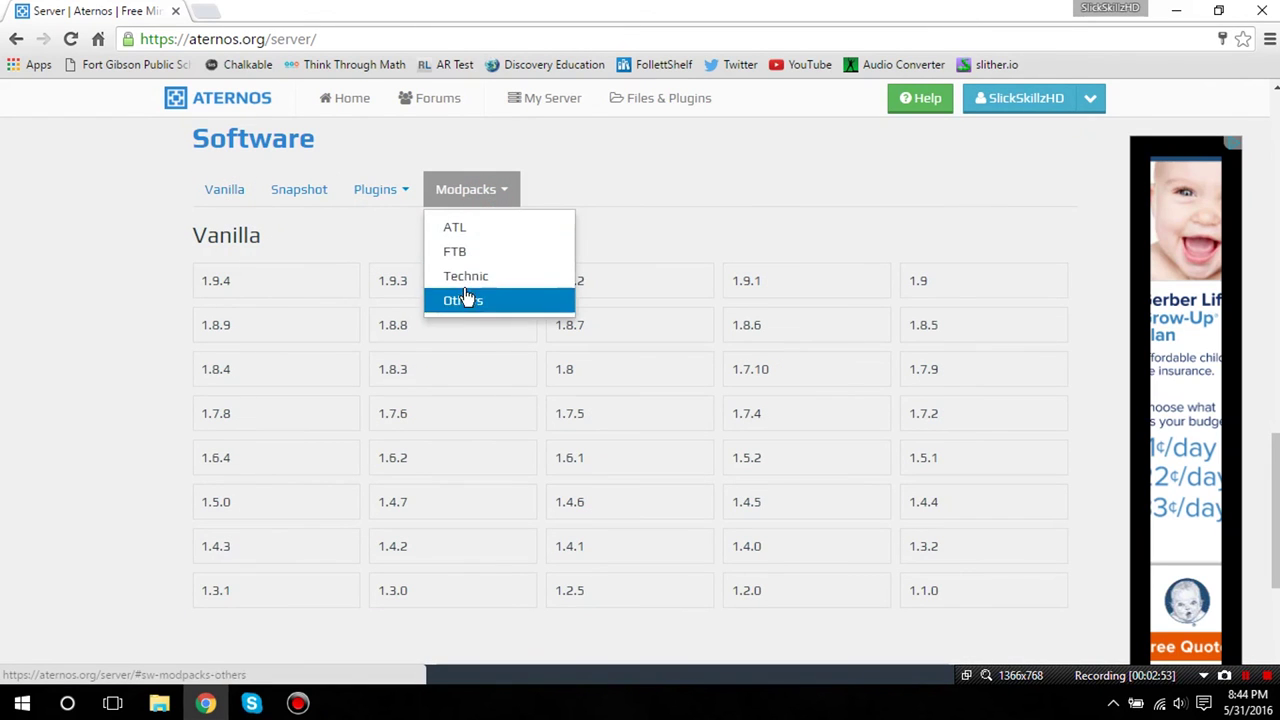
click(654, 183)
- Add a second player's username to the server's OPs list in the Manage section
scroll(674, 306, down, 3)
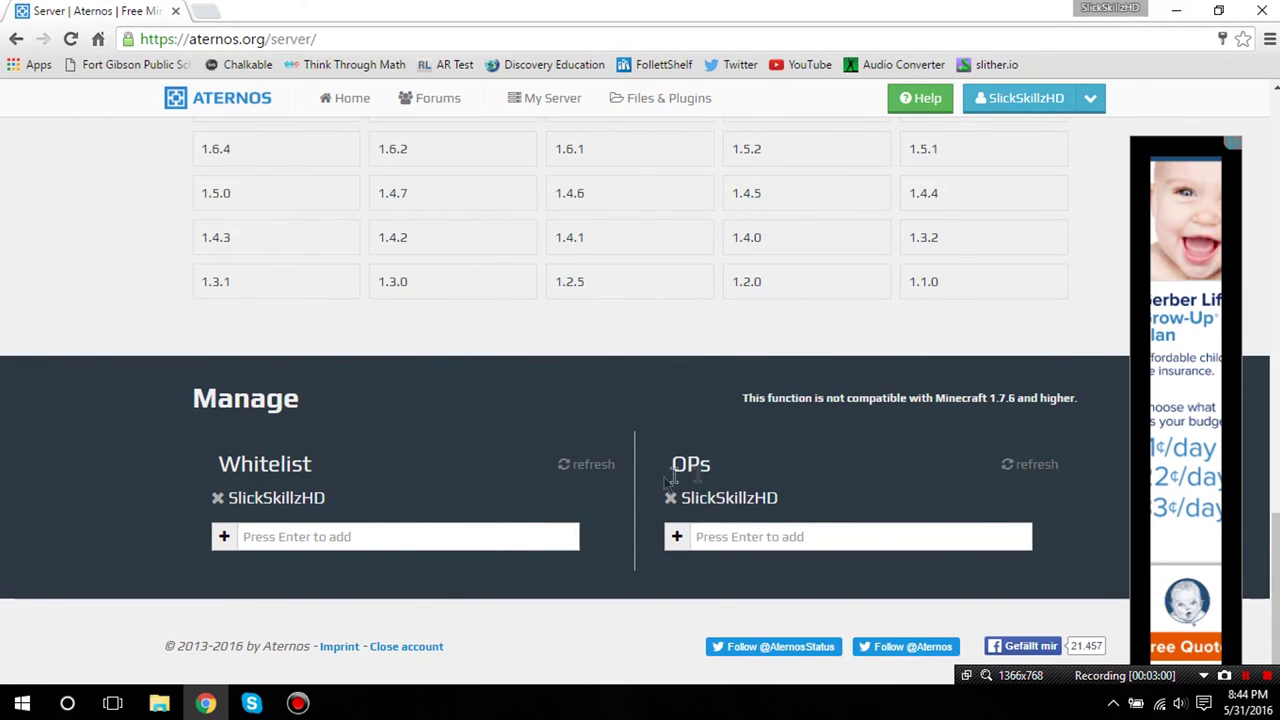
click(817, 535)
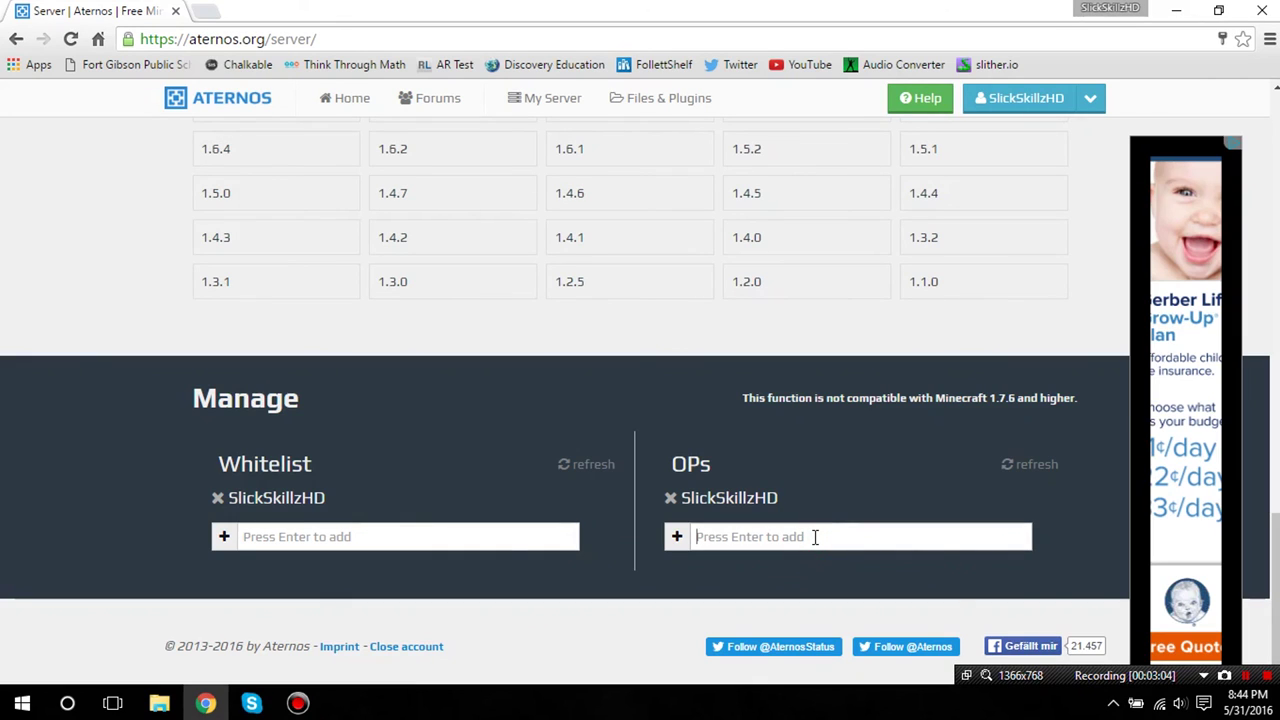
text(stitch_reepe)
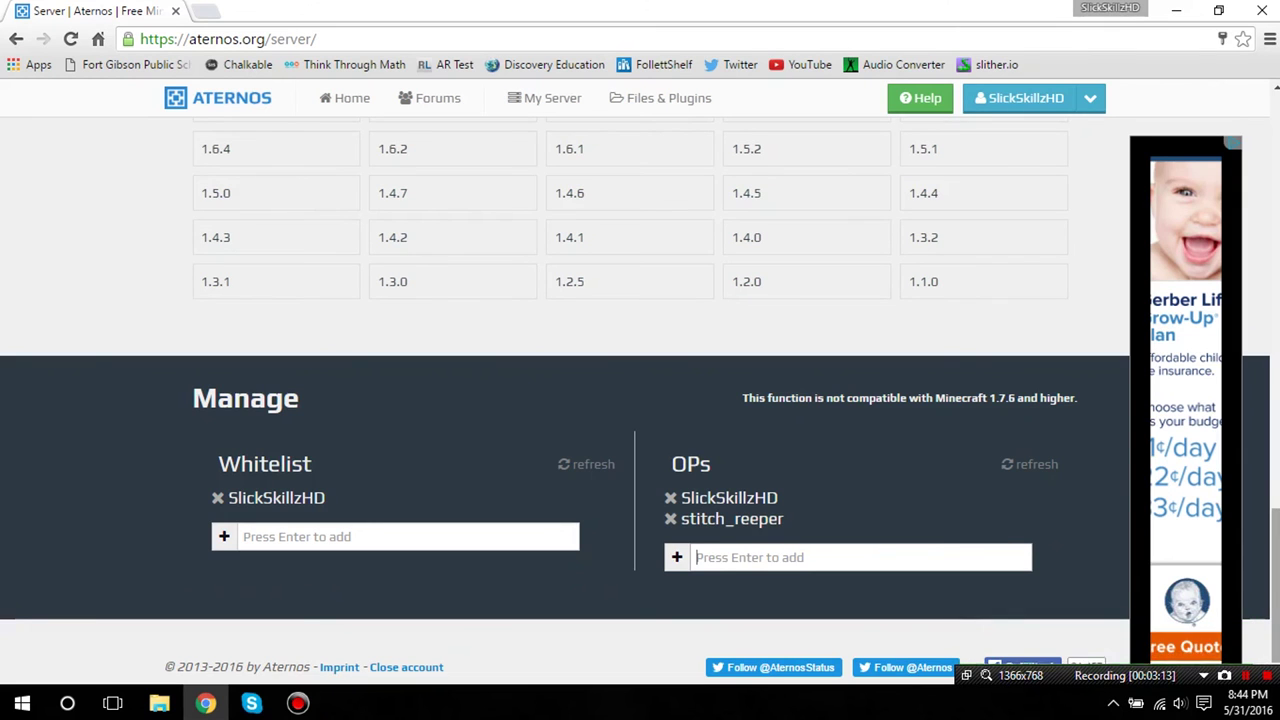
- Accept Mojang's EULA and start the server
scroll(1270, 475, up, 8)
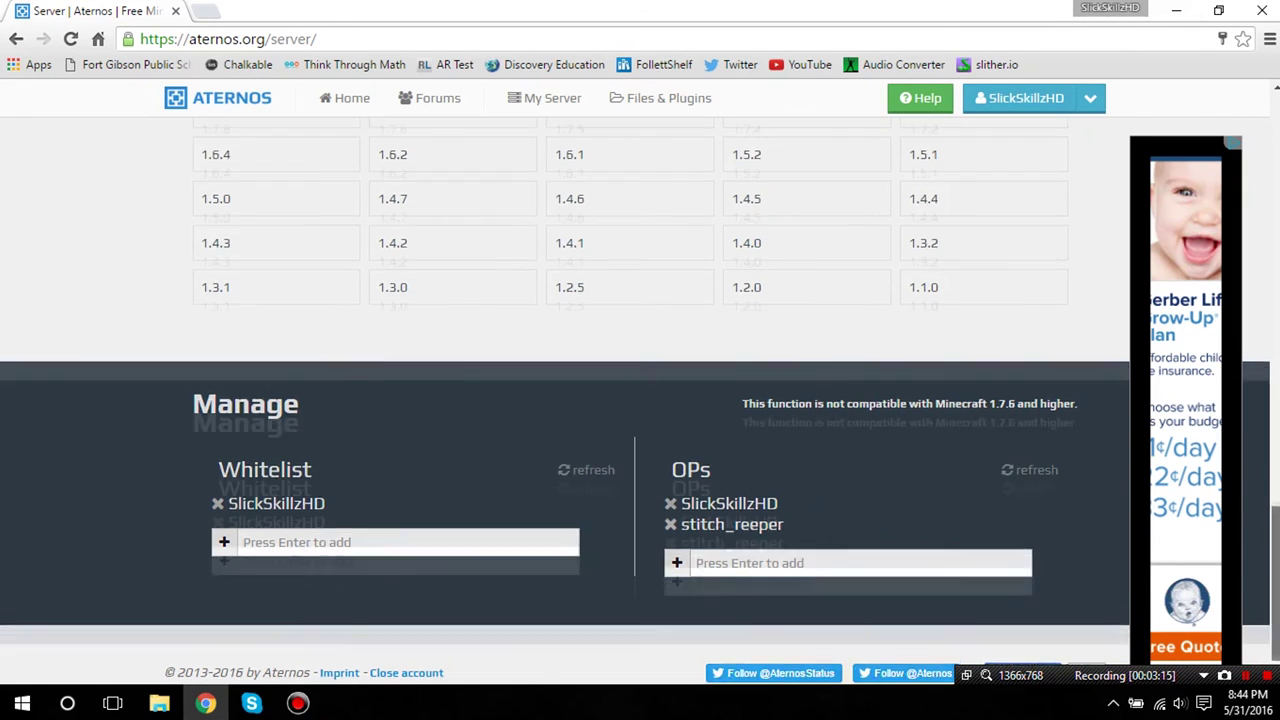
scroll(1273, 460, up, 10)
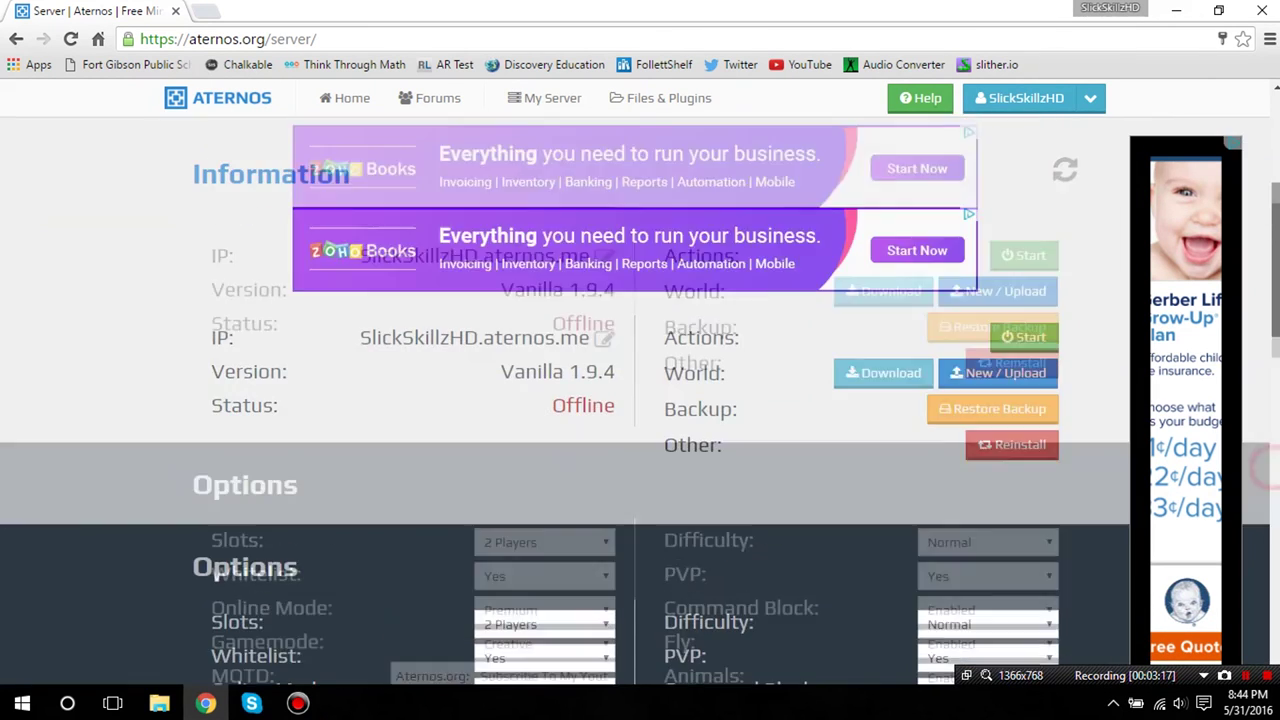
scroll(1273, 300, down, 2)
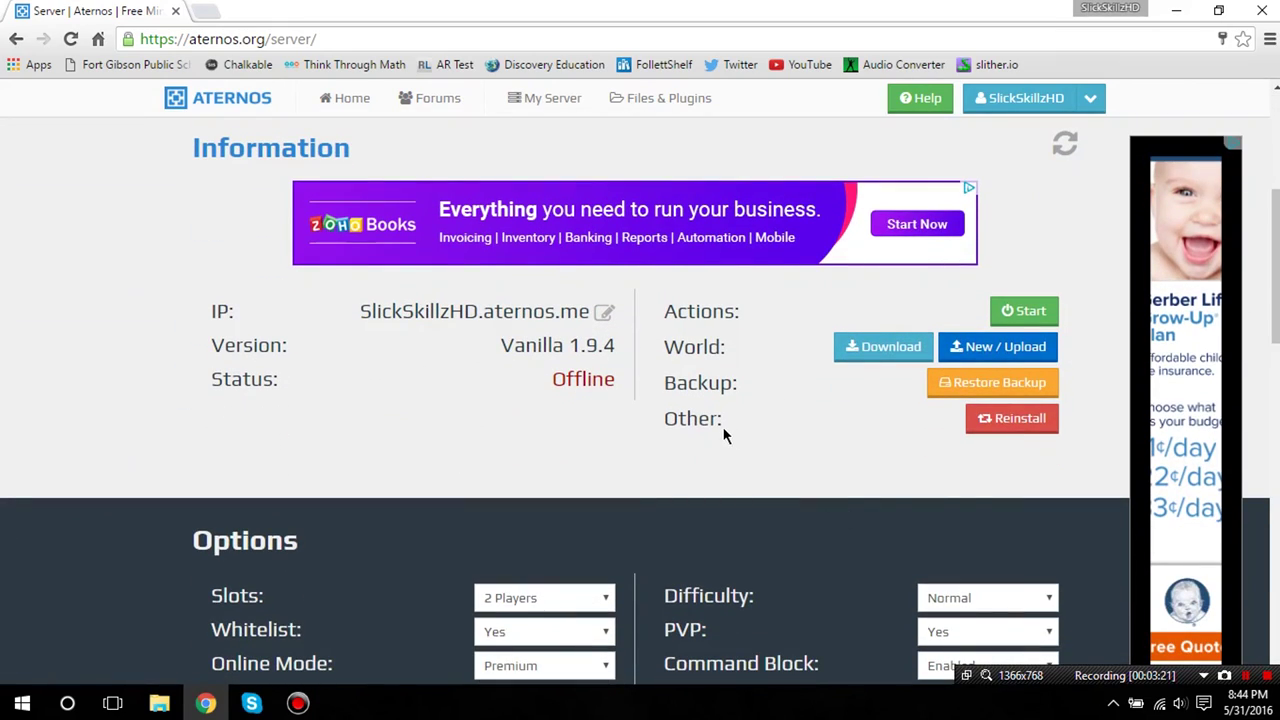
scroll(722, 426, down, 8)
scroll(705, 490, up, 6)
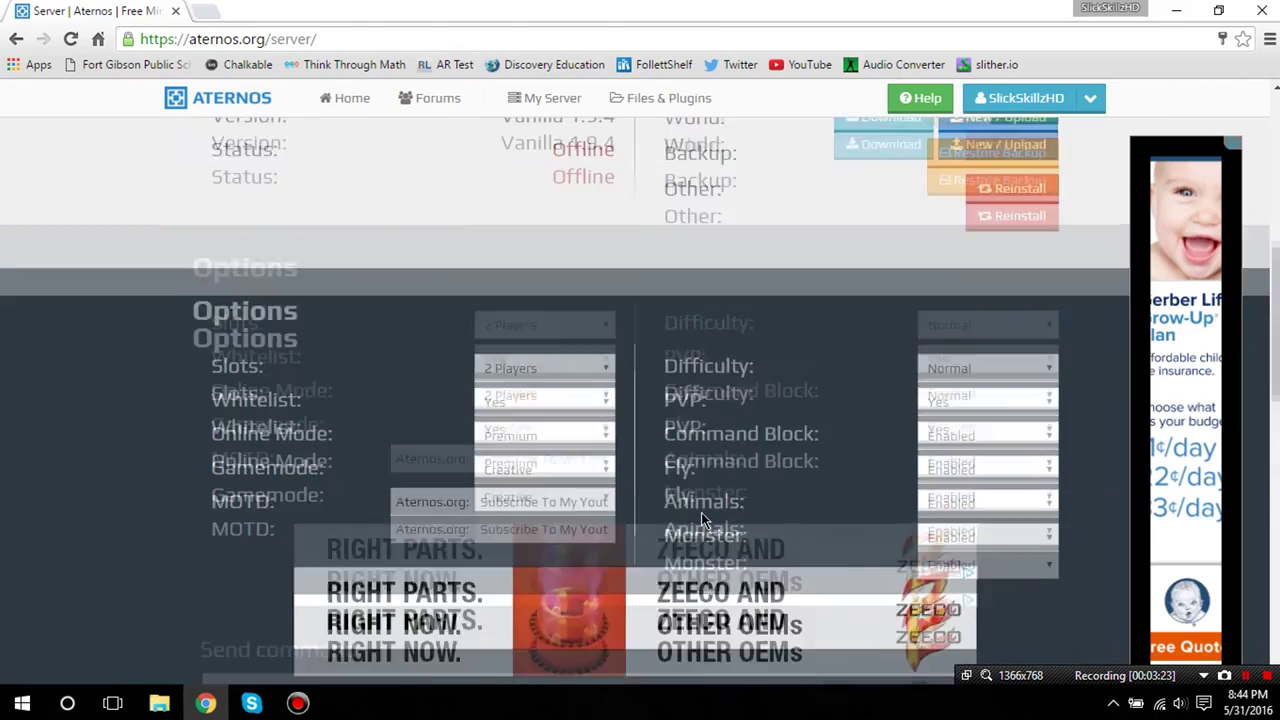
scroll(700, 512, up, 6)
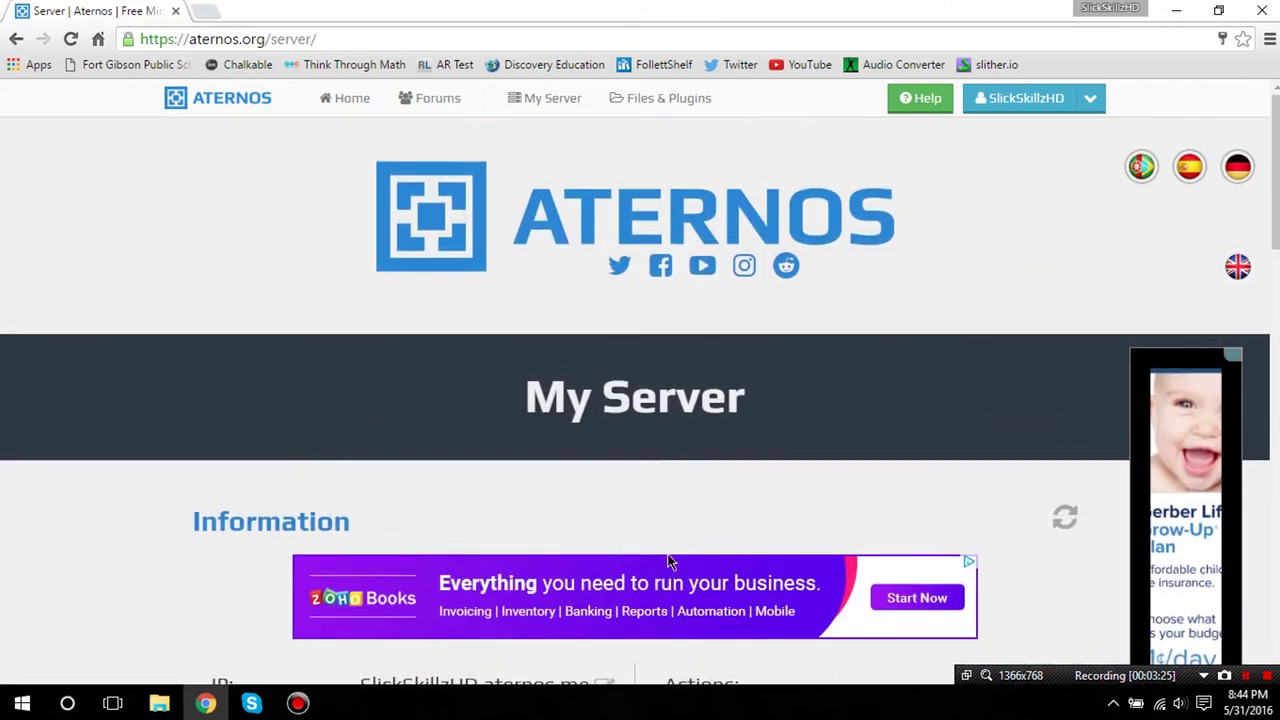
scroll(670, 562, down, 4)
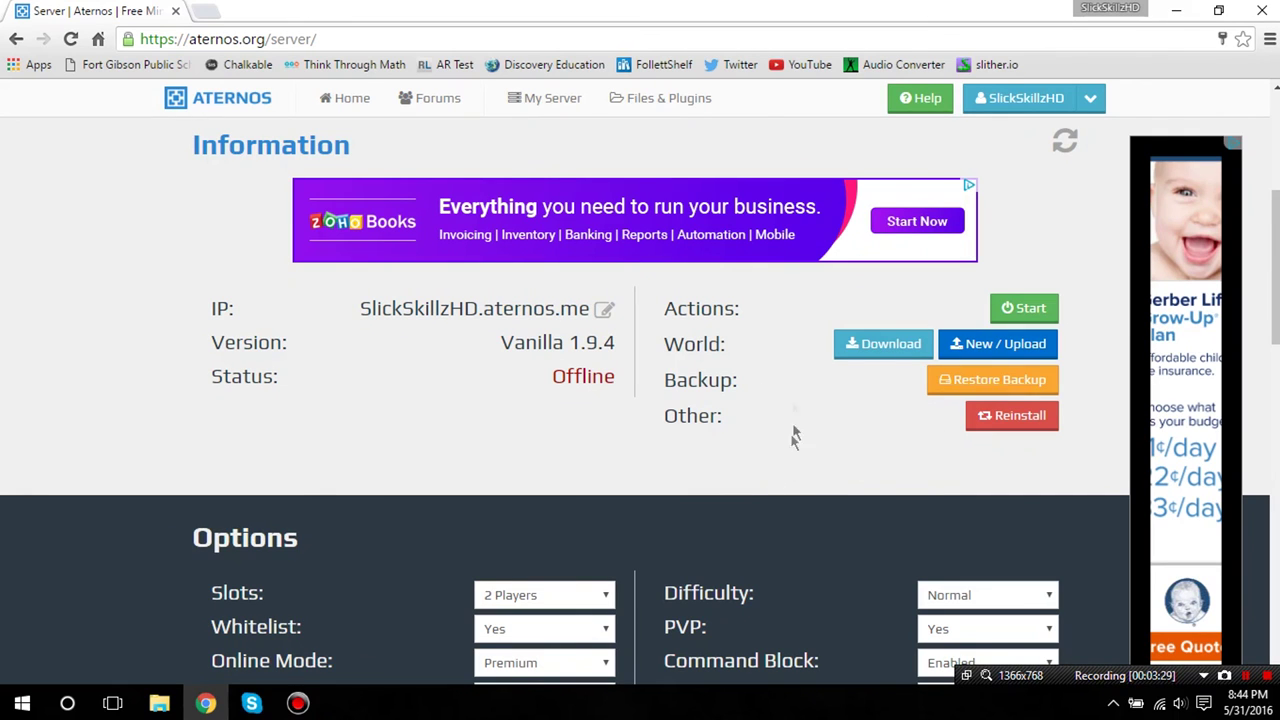
click(1008, 312)
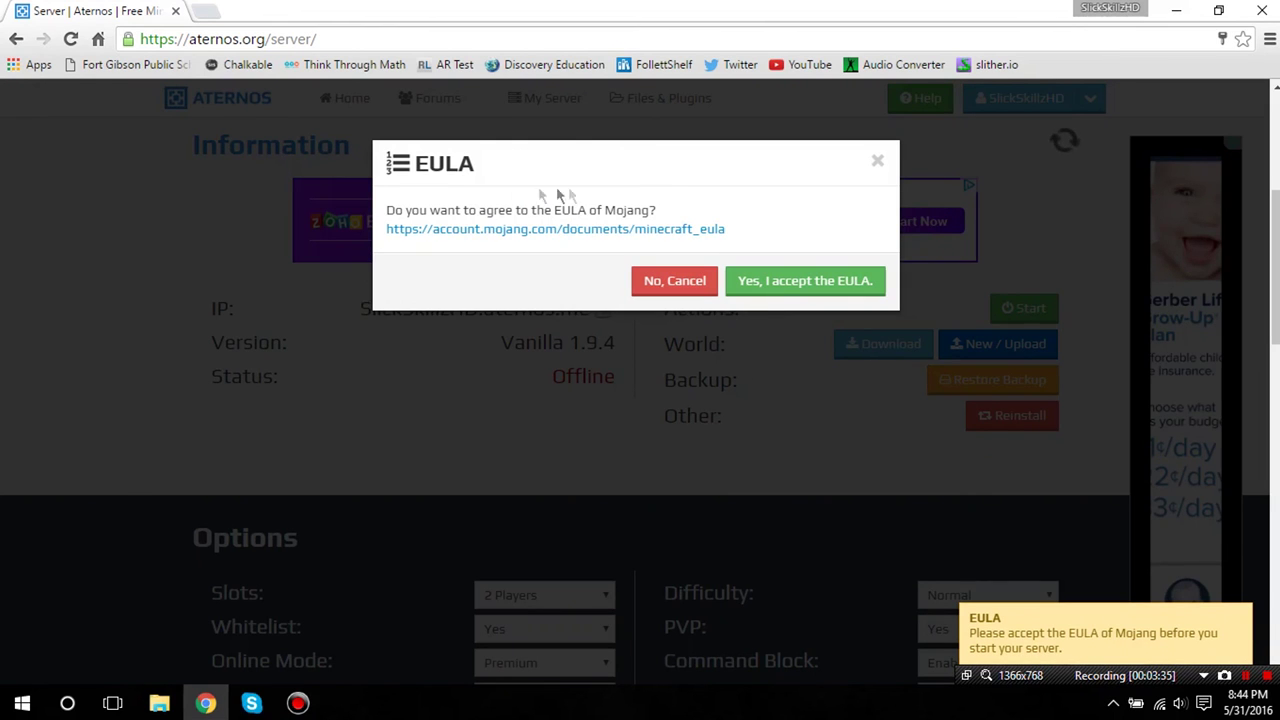
click(791, 280)
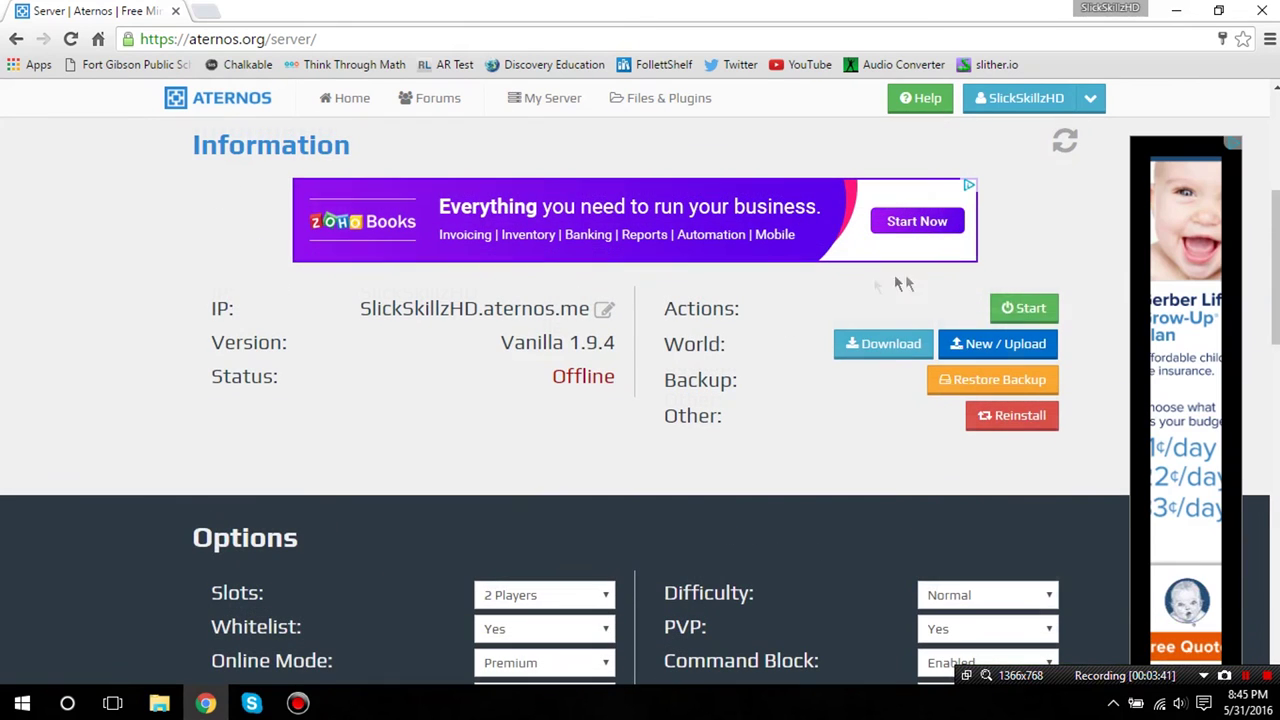
click(1028, 308)
- Monitor the server's queue progress and its status in the Information section during startup
scroll(841, 380, down, 2)
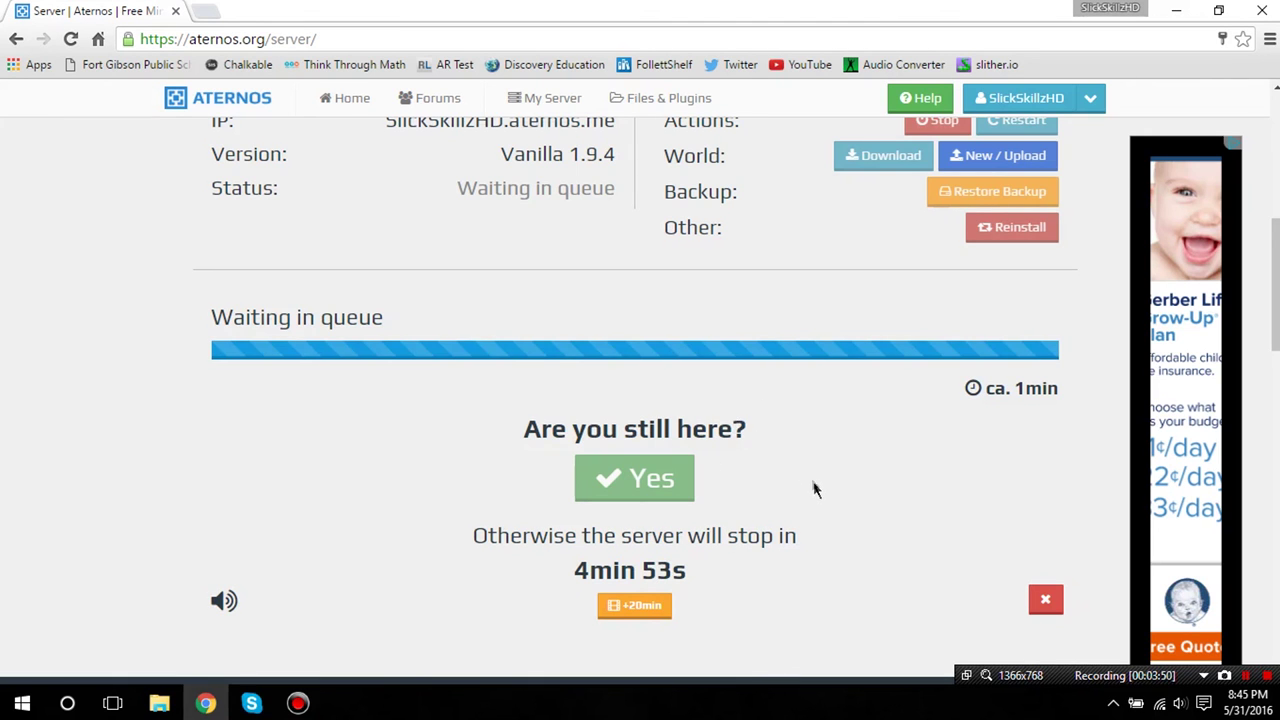
scroll(813, 487, up, 3)
scroll(790, 482, down, 3)
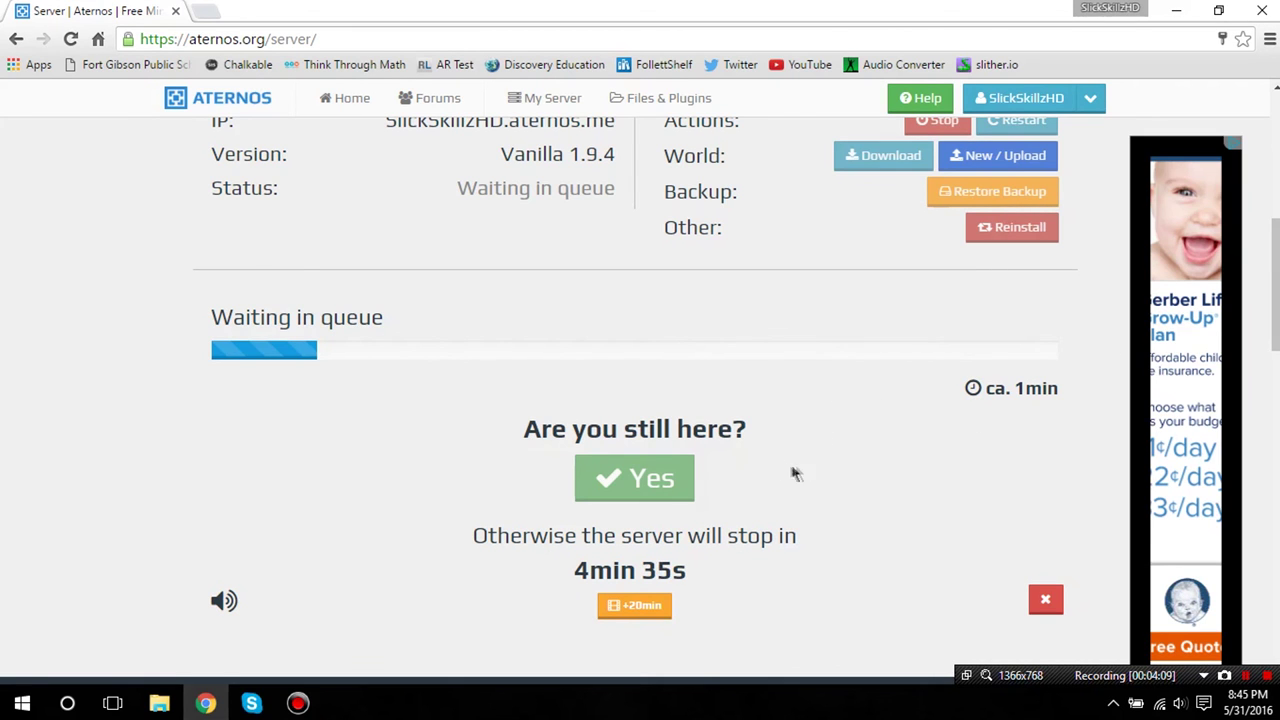
scroll(806, 462, down, 2)
scroll(806, 462, up, 2)
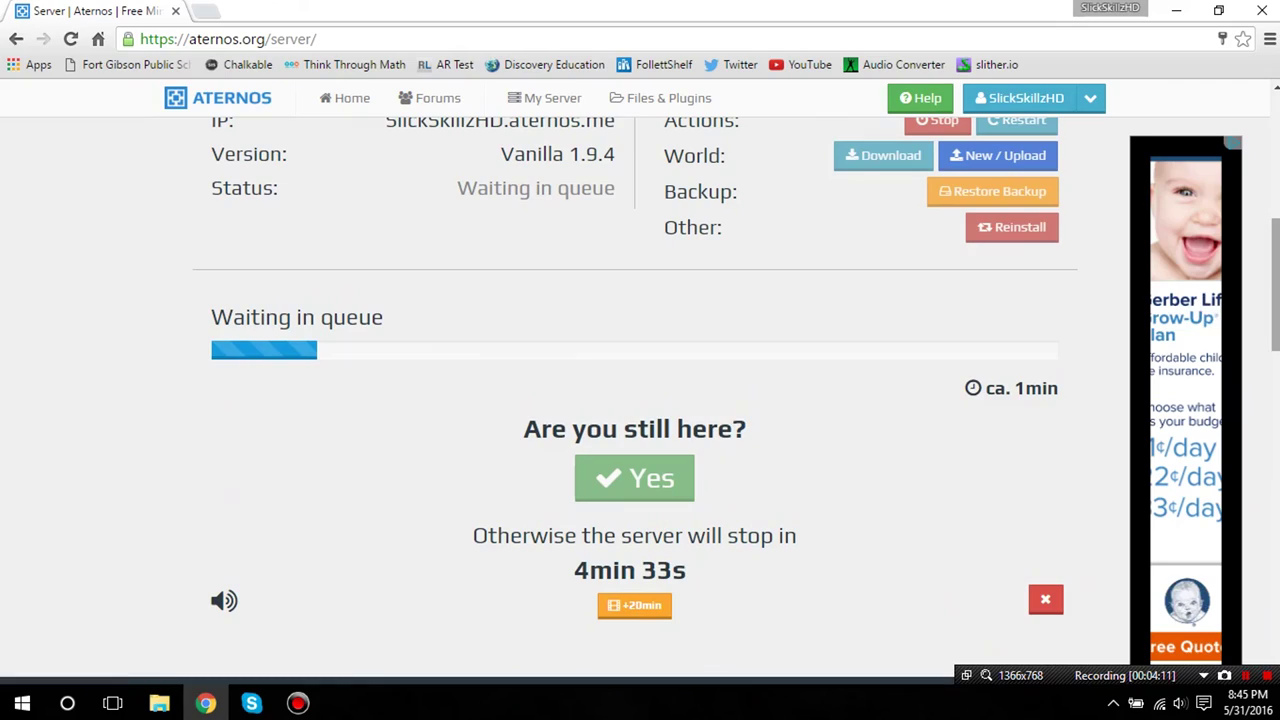
scroll(1277, 277, down, 2)
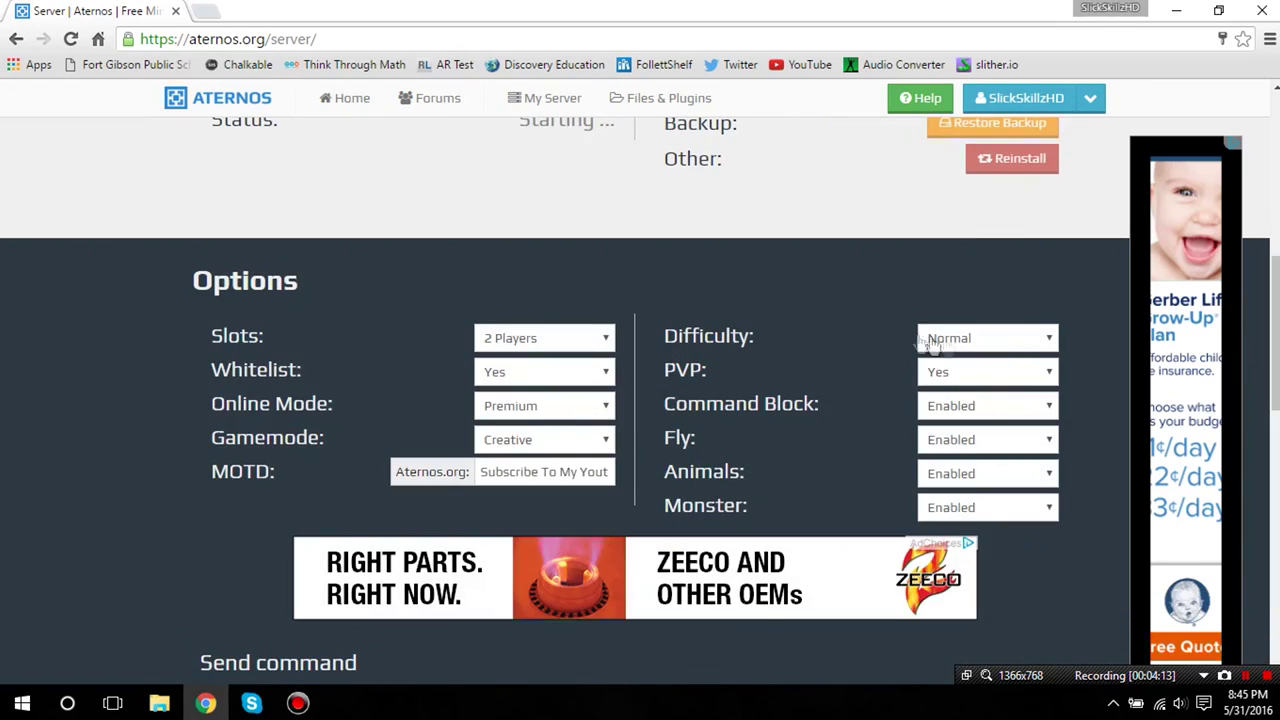
scroll(848, 366, up, 2)
scroll(751, 477, up, 4)
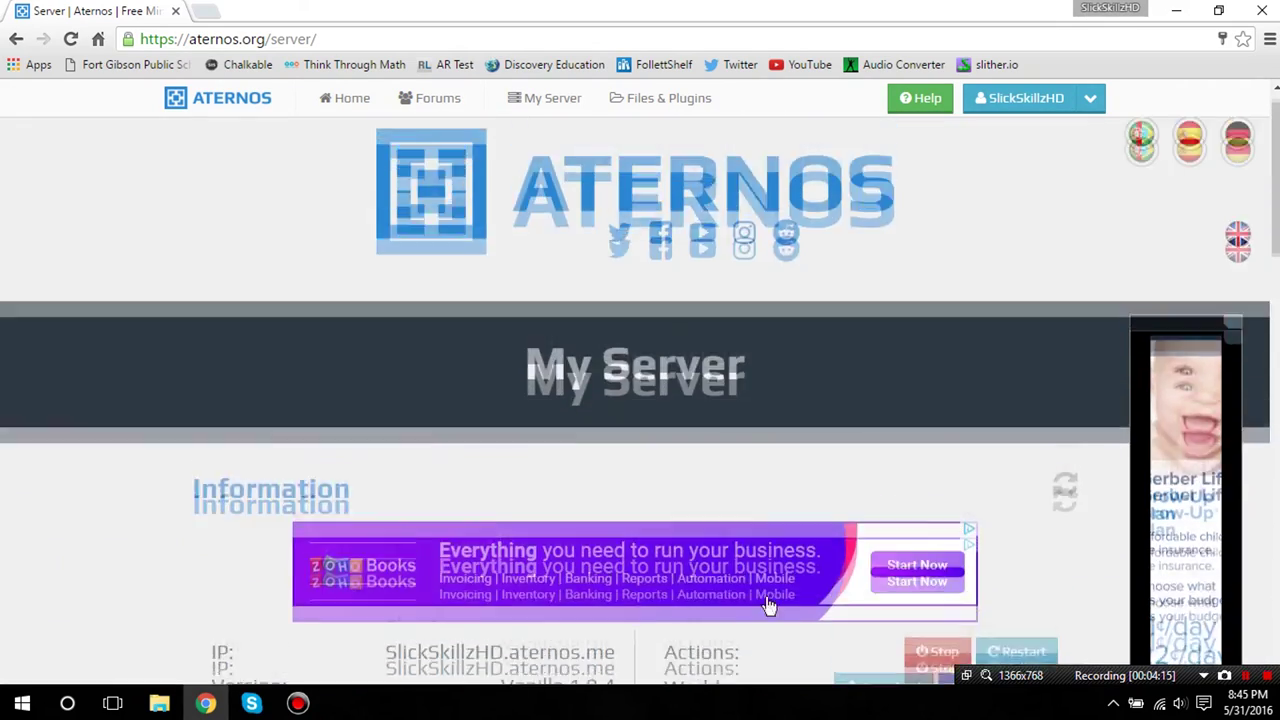
scroll(760, 594, down, 5)
scroll(740, 557, up, 4)
scroll(731, 571, down, 1)
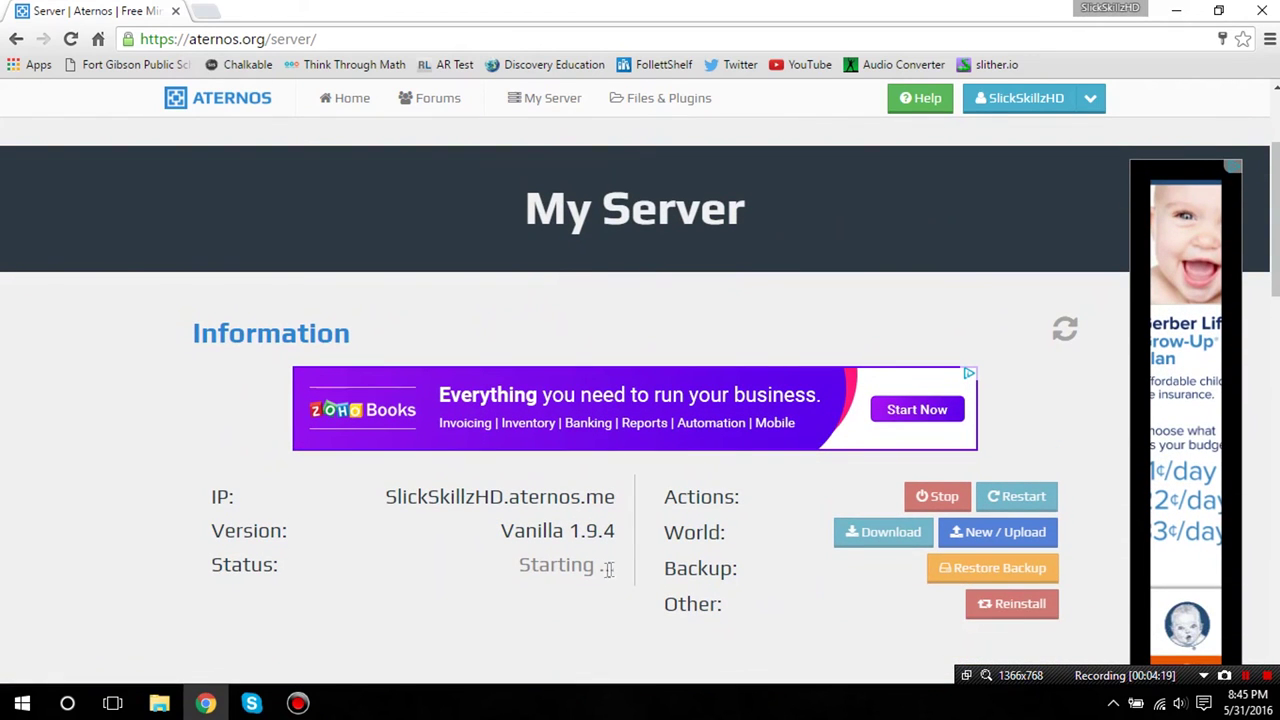
scroll(543, 594, down, 2)
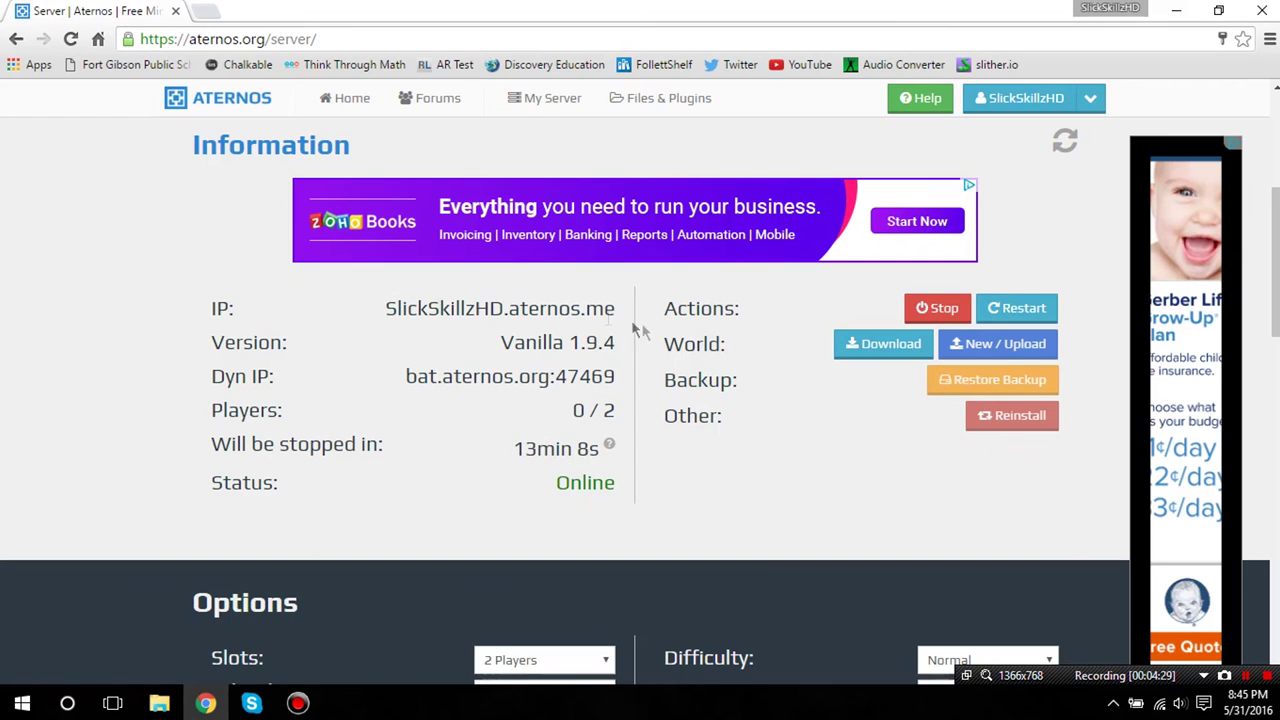
- Copy the server's full Dyn IP address, including the port, from the Information section
mouse_move(398, 378)
mouse_down()
mouse_move(571, 378)
mouse_move(409, 374)
mouse_up()
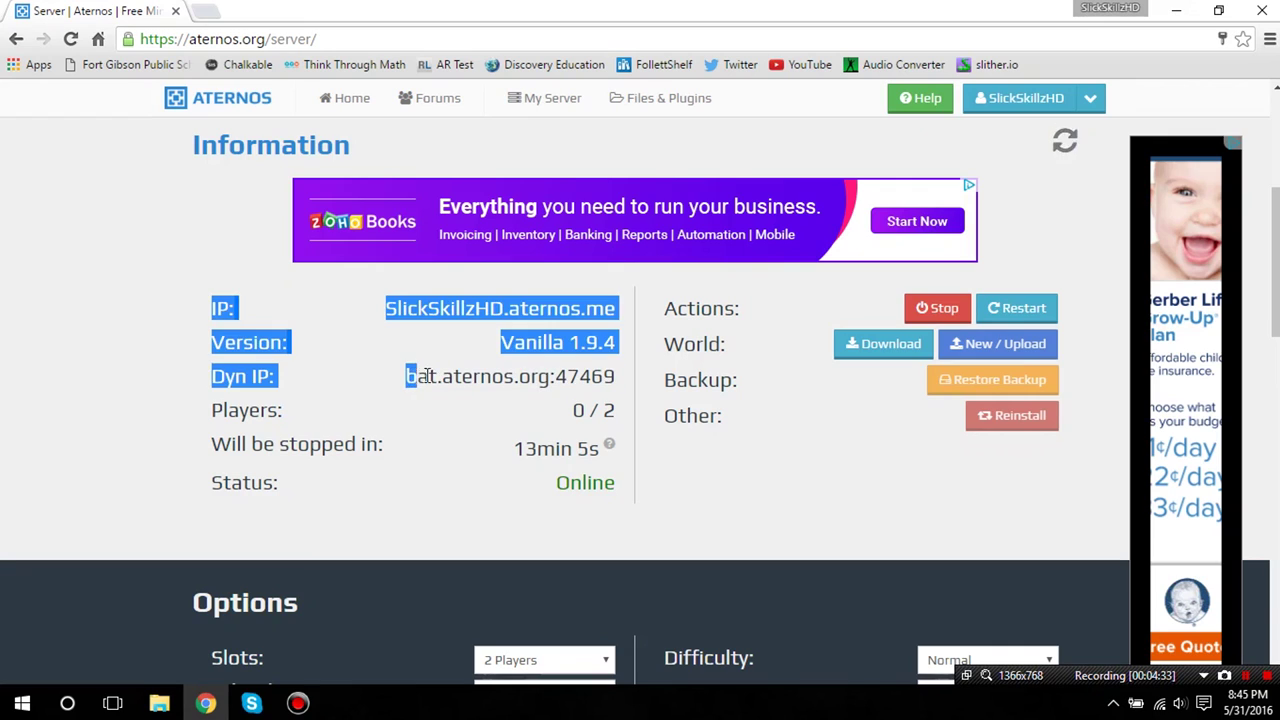
triple_click(420, 377)
key(ctrl+c)
right_click(432, 376)
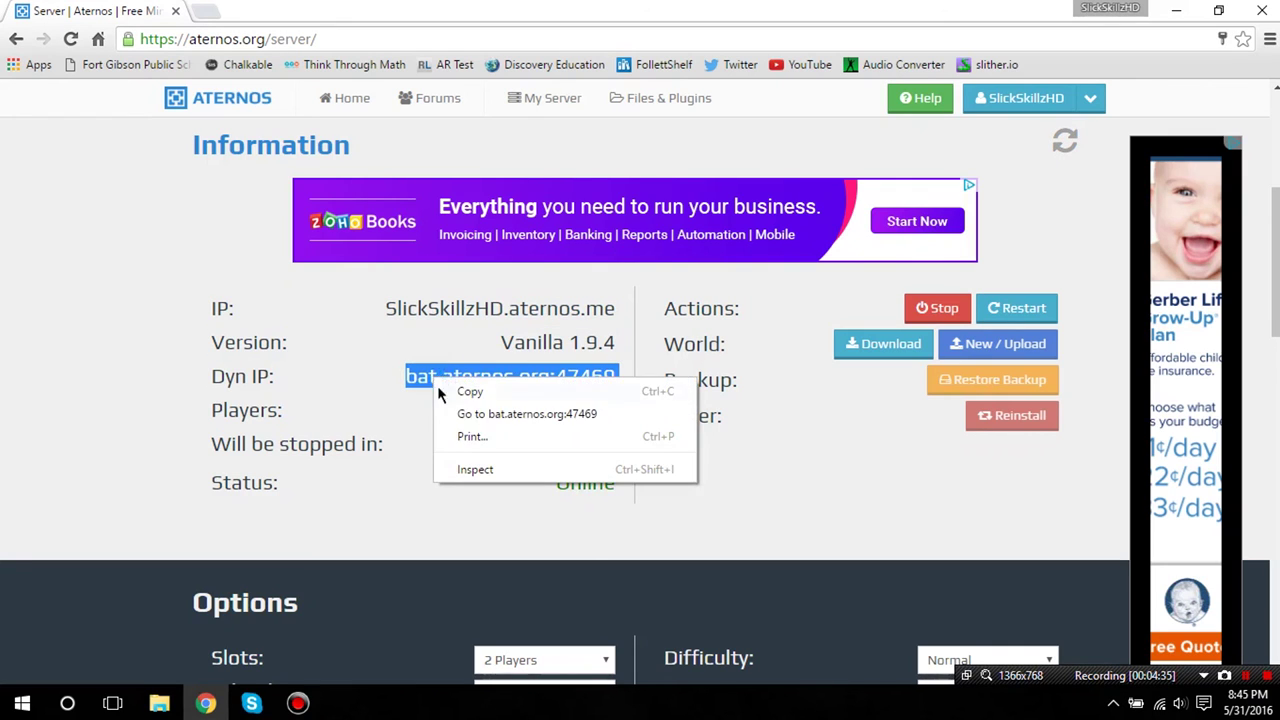
click(434, 391)
click(428, 420)
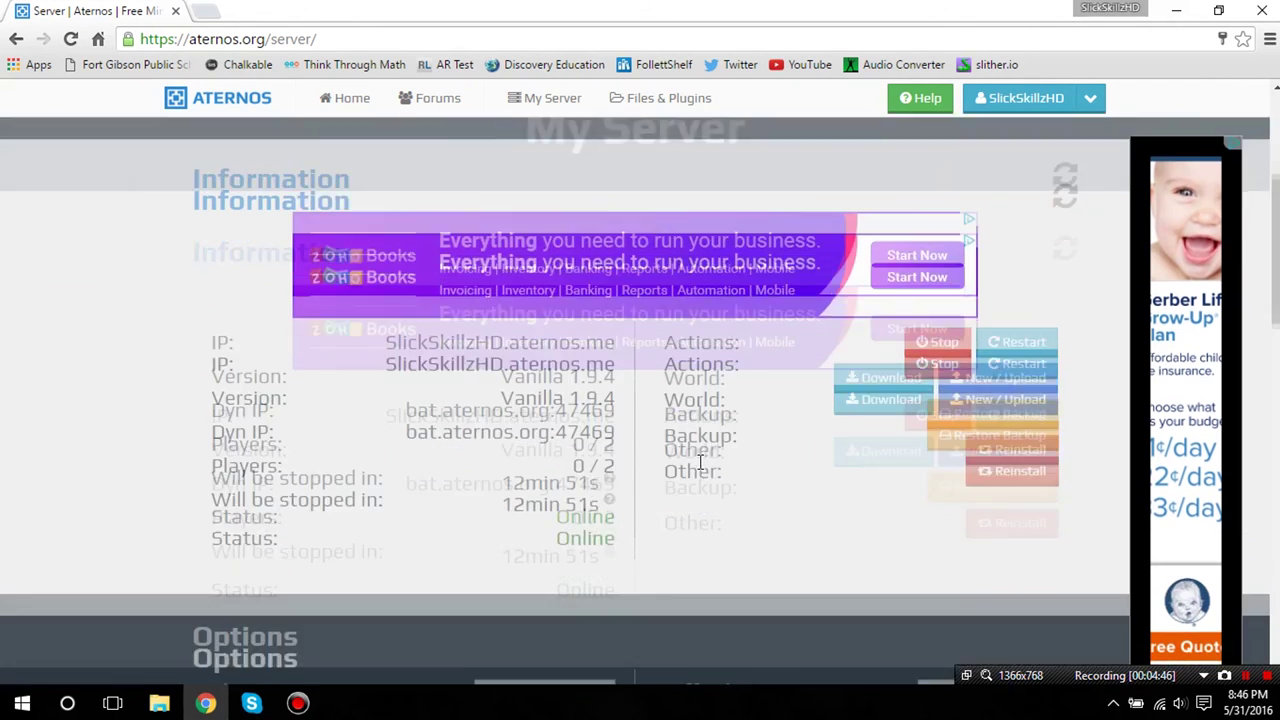
scroll(663, 418, up, 1)
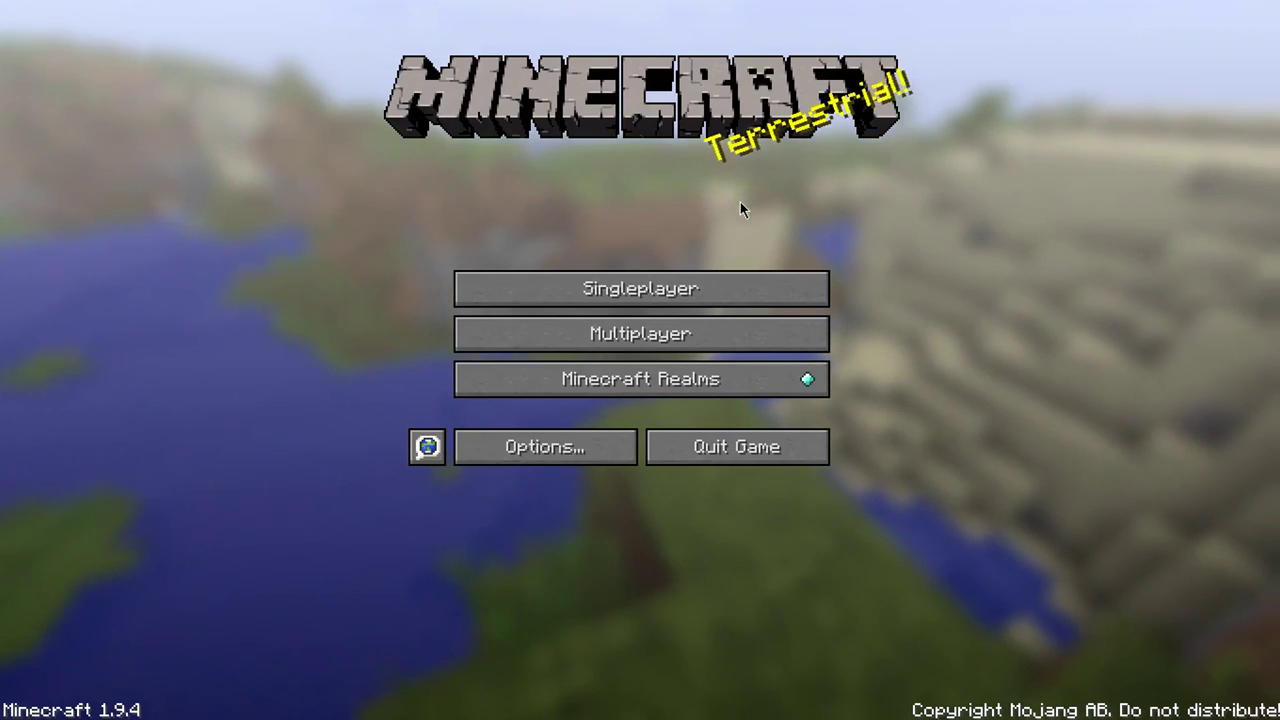
- Switch to Minecraft and create a new multiplayer server entry named TEST SERVER
click(820, 337)
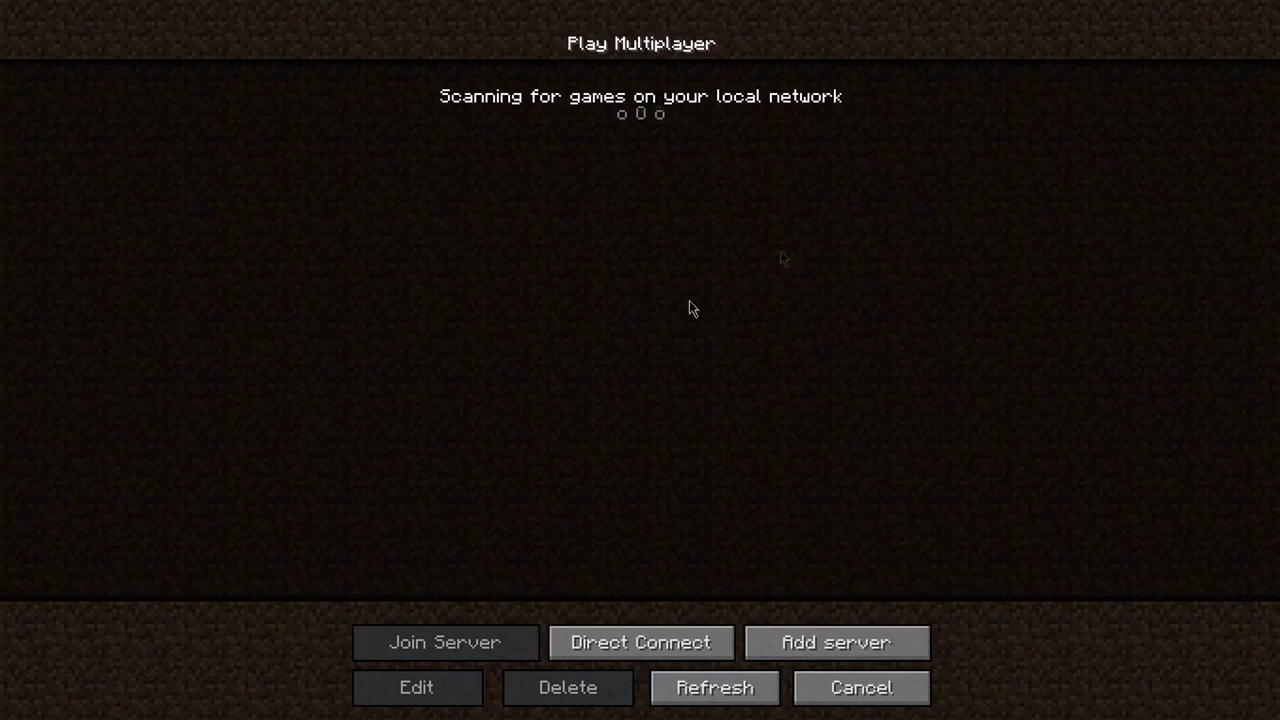
click(842, 643)
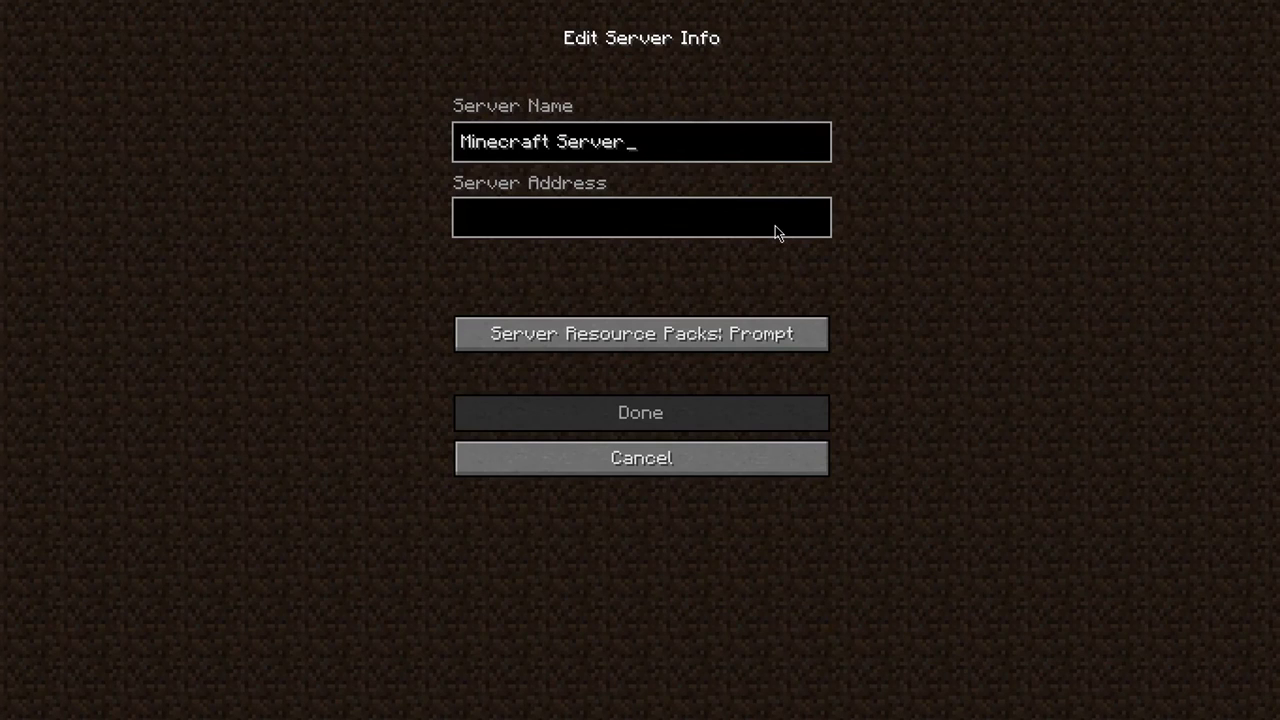
key(BackSpace)
key(BackSpace)
key(BackSpace)
key(BackSpace)
key(BackSpace)
key(BackSpace)
key(BackSpace)
key(BackSpace)
key(BackSpace)
key(BackSpace)
key(BackSpace)
key(BackSpace)
key(BackSpace)
key(BackSpace)
key(BackSpace)
key(BackSpace)
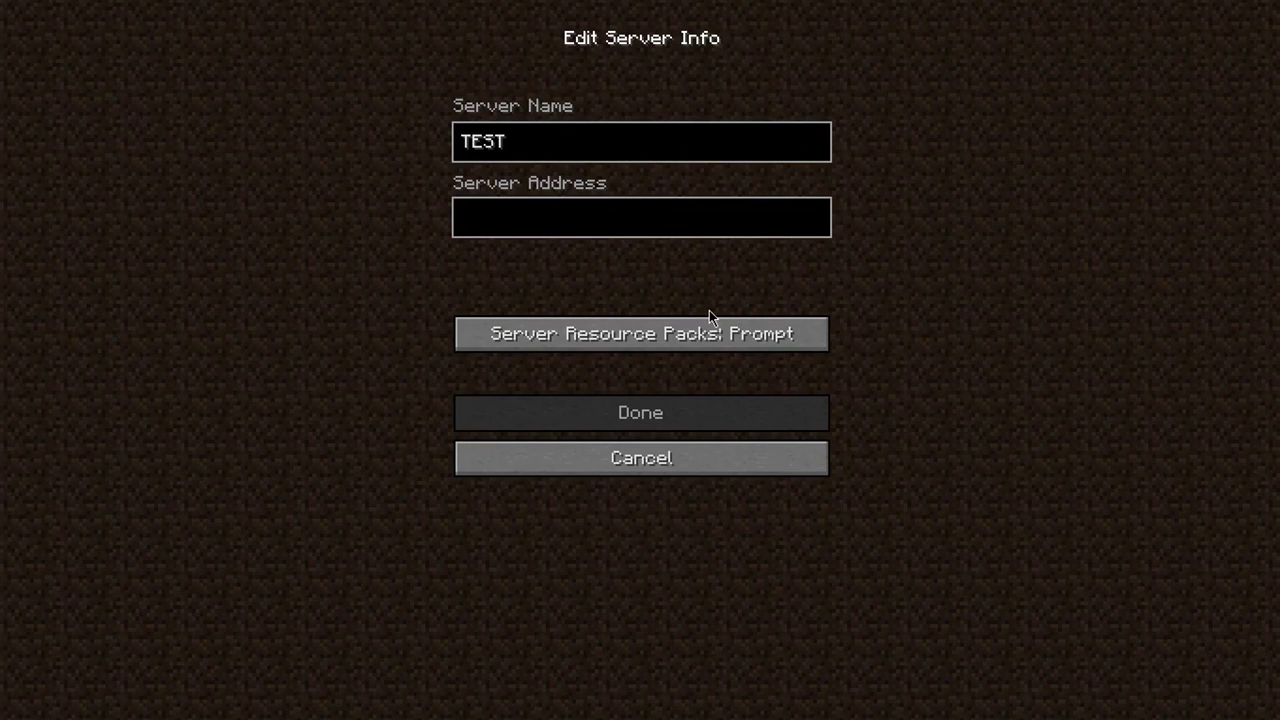
text(TEST SERVER)
- Set the server address to the copied bat.aternos.org:47469, save the entry and inspect it in the multiplayer list
click(708, 226)
key(ctrl+v)
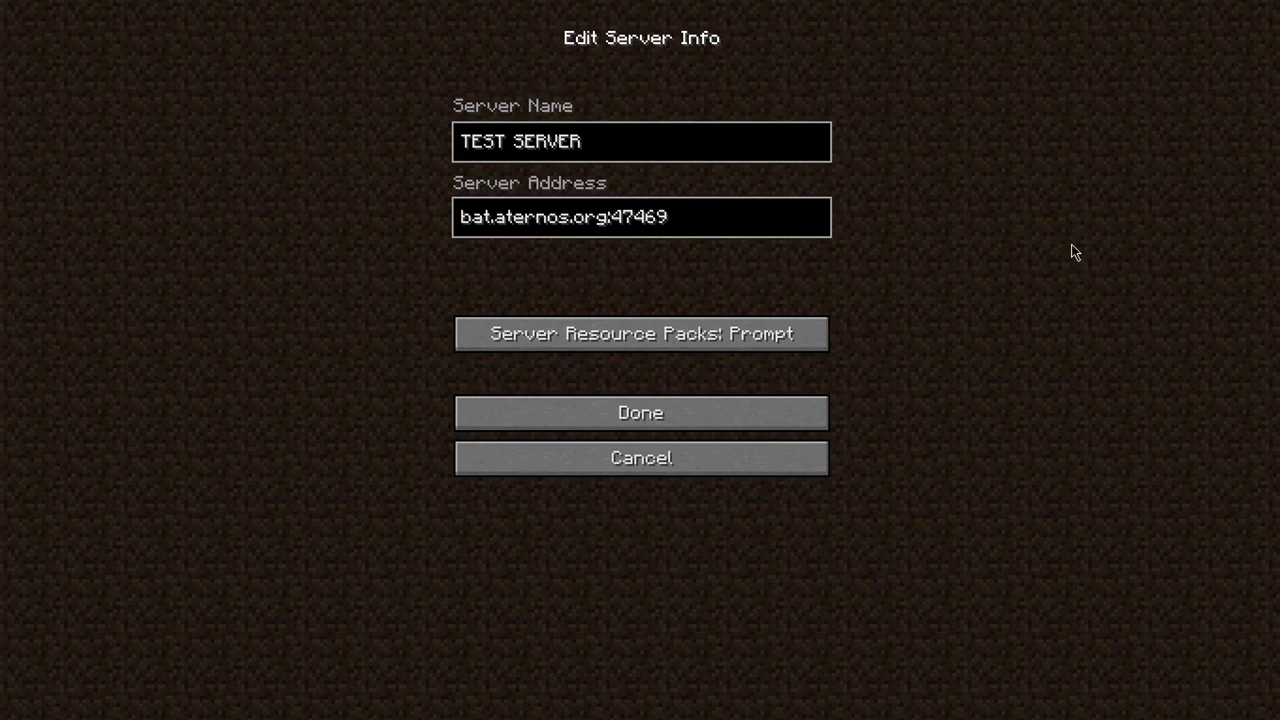
click(716, 412)
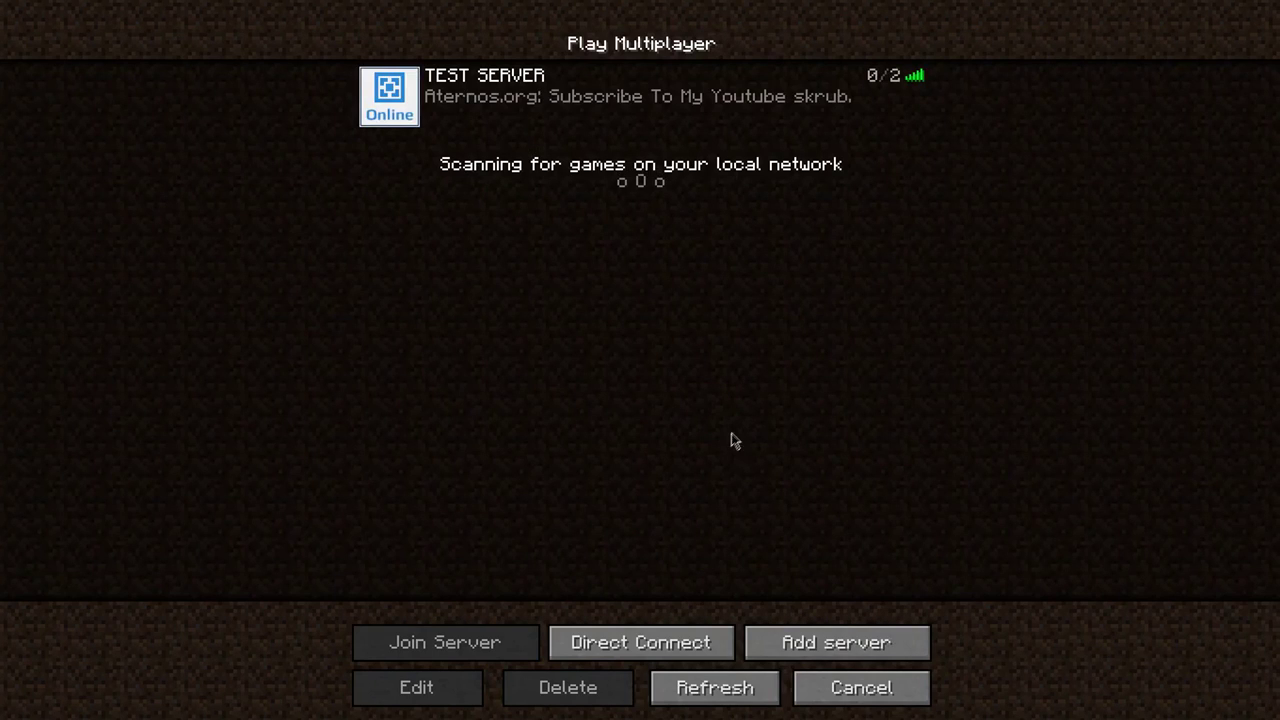
mouse_move(395, 92)
mouse_move(368, 125)
mouse_move(476, 112)
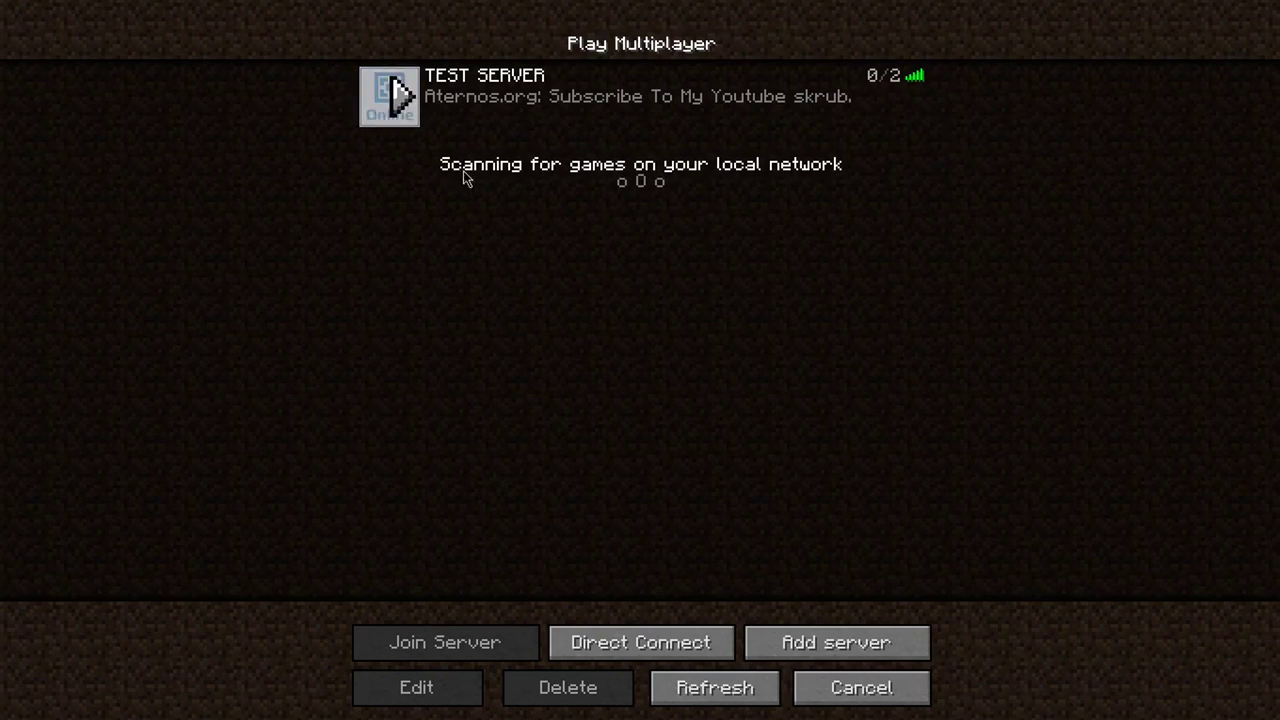
- Join TEST SERVER from the multiplayer list and swim up out of the water onto land
click(405, 100)
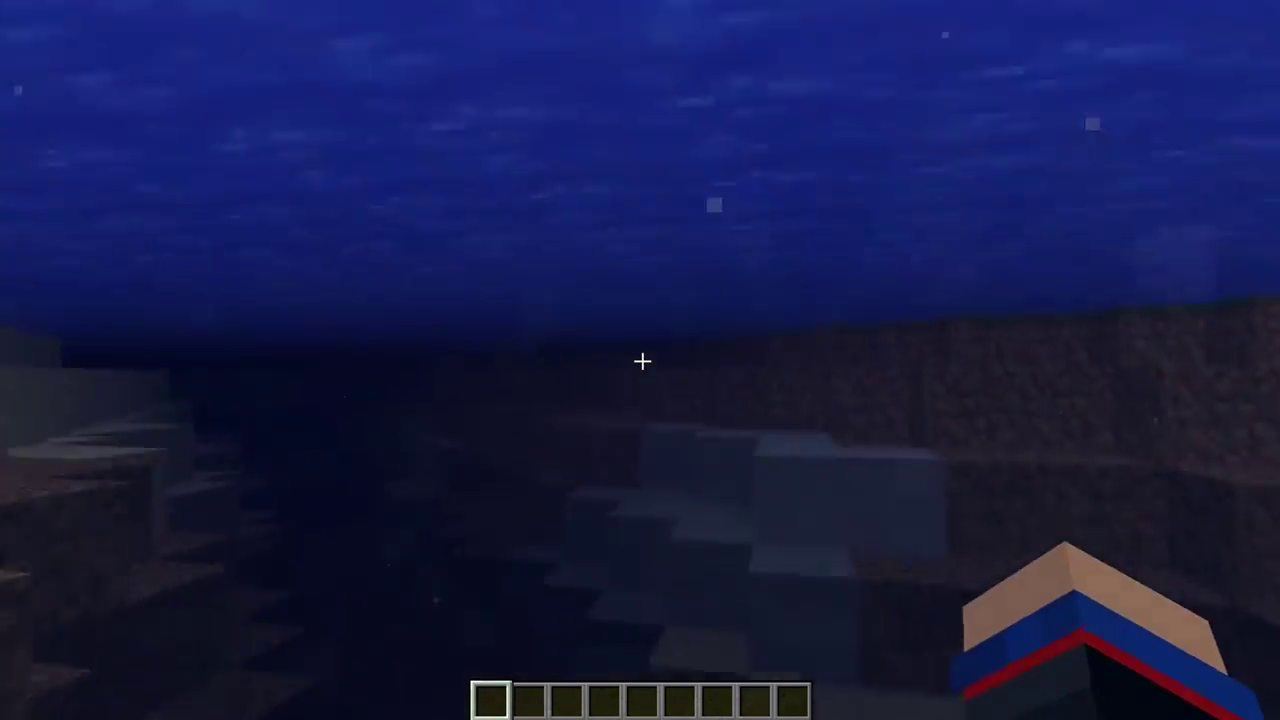
key(space)
key(w)
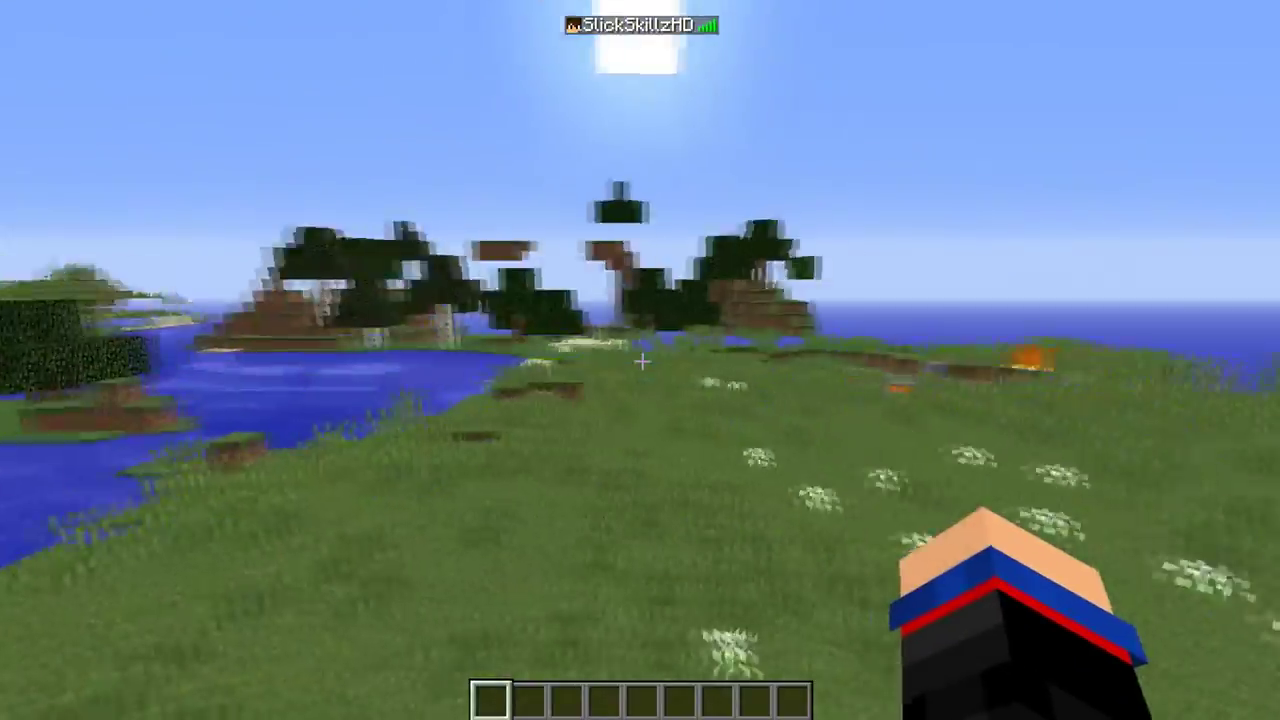
- Walk around the server's world to examine the terrain around the lava pool, grassy hills and river
key(w)
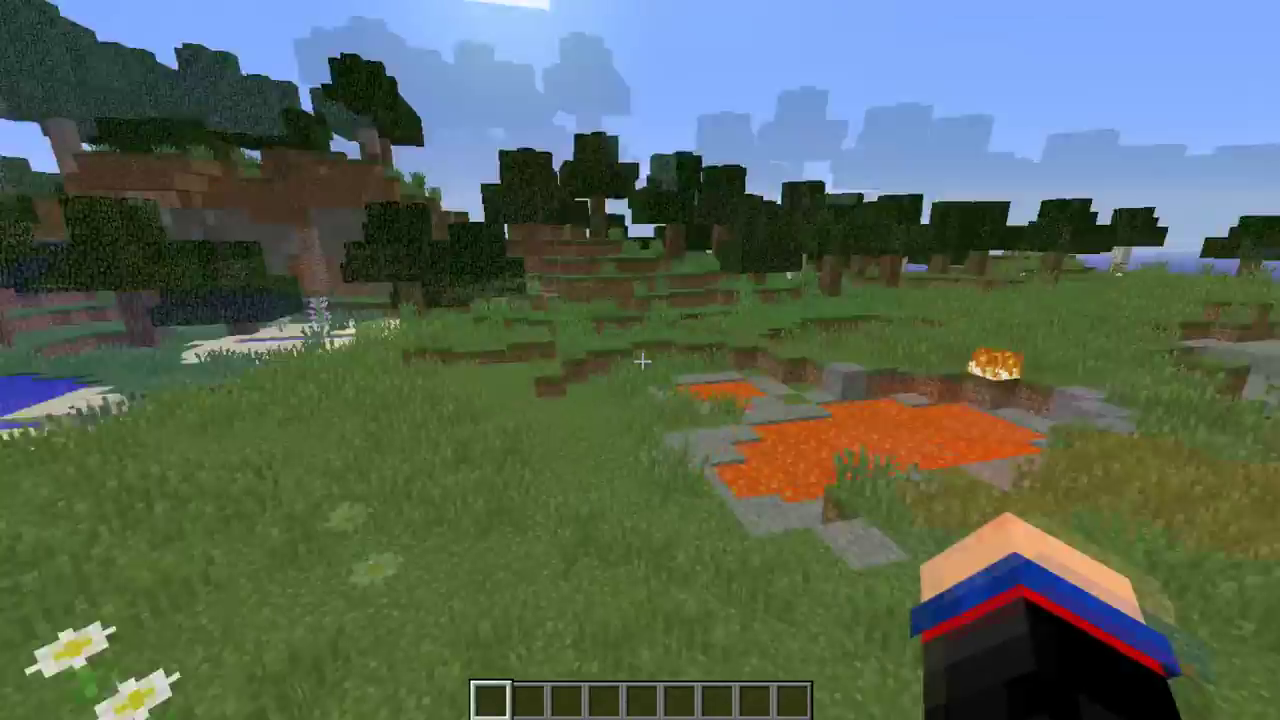
key(w)
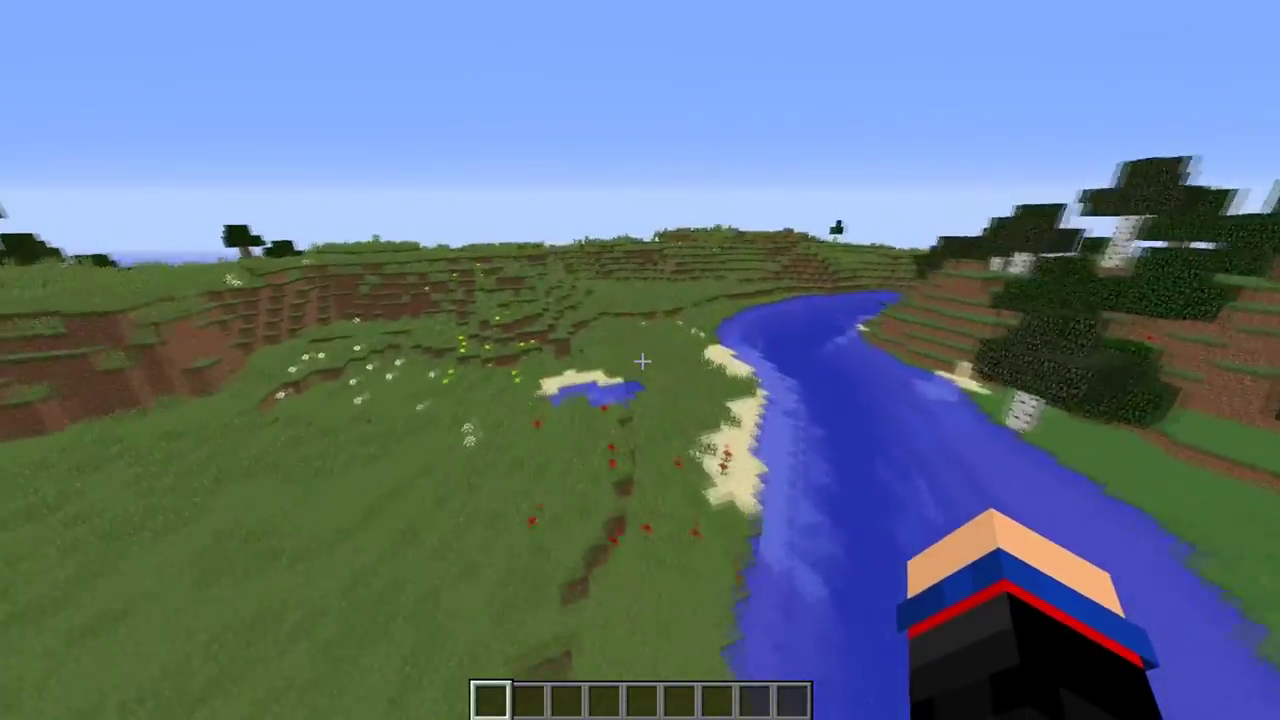
key(w)
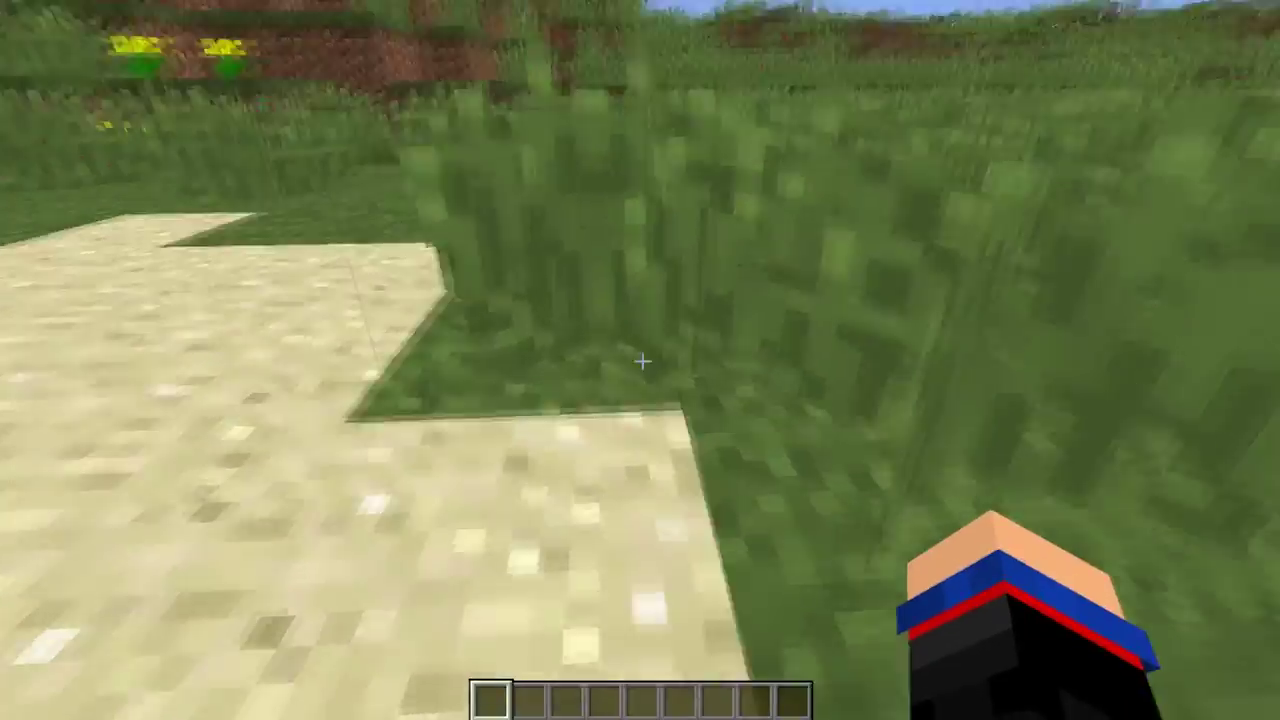
key(w)
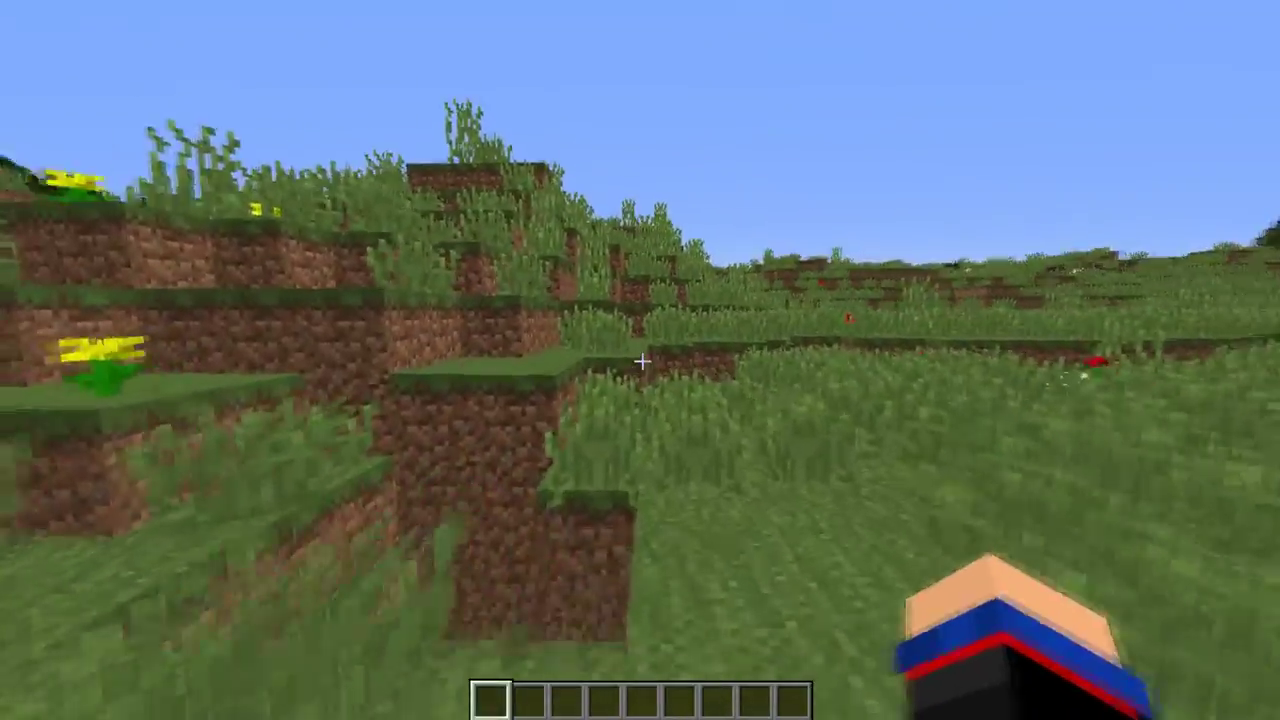
key(w)
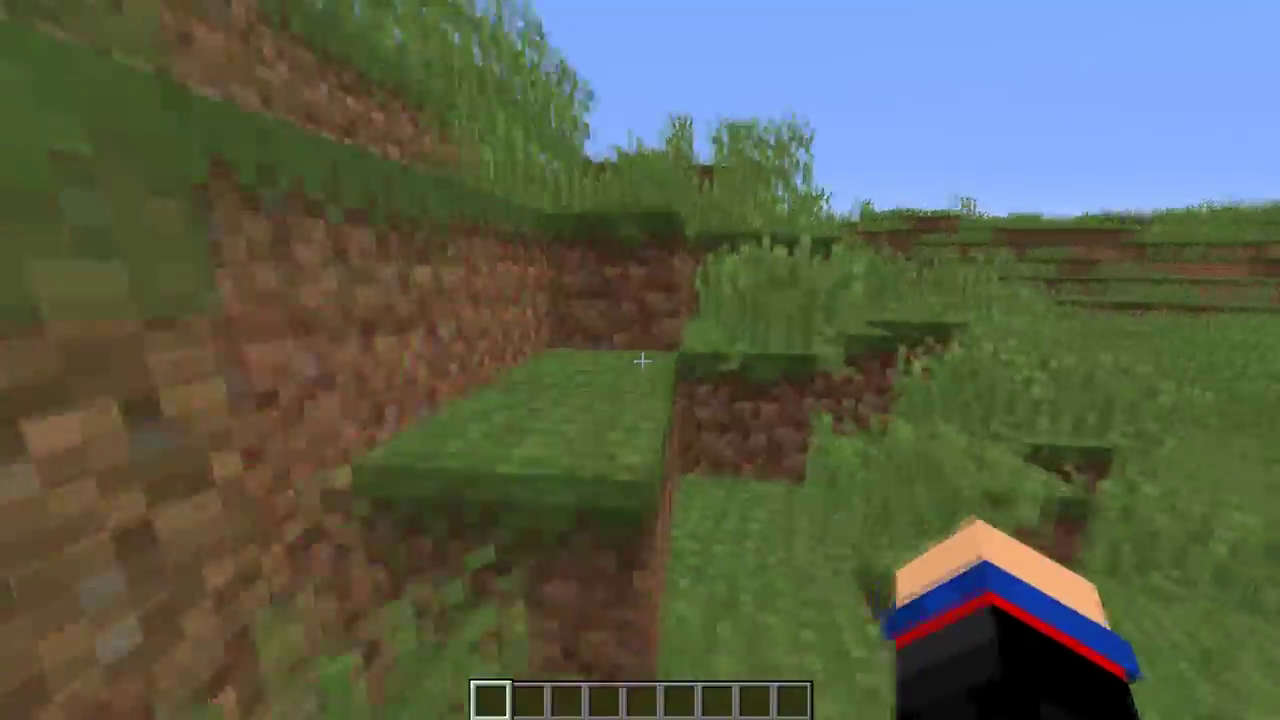
key(w)
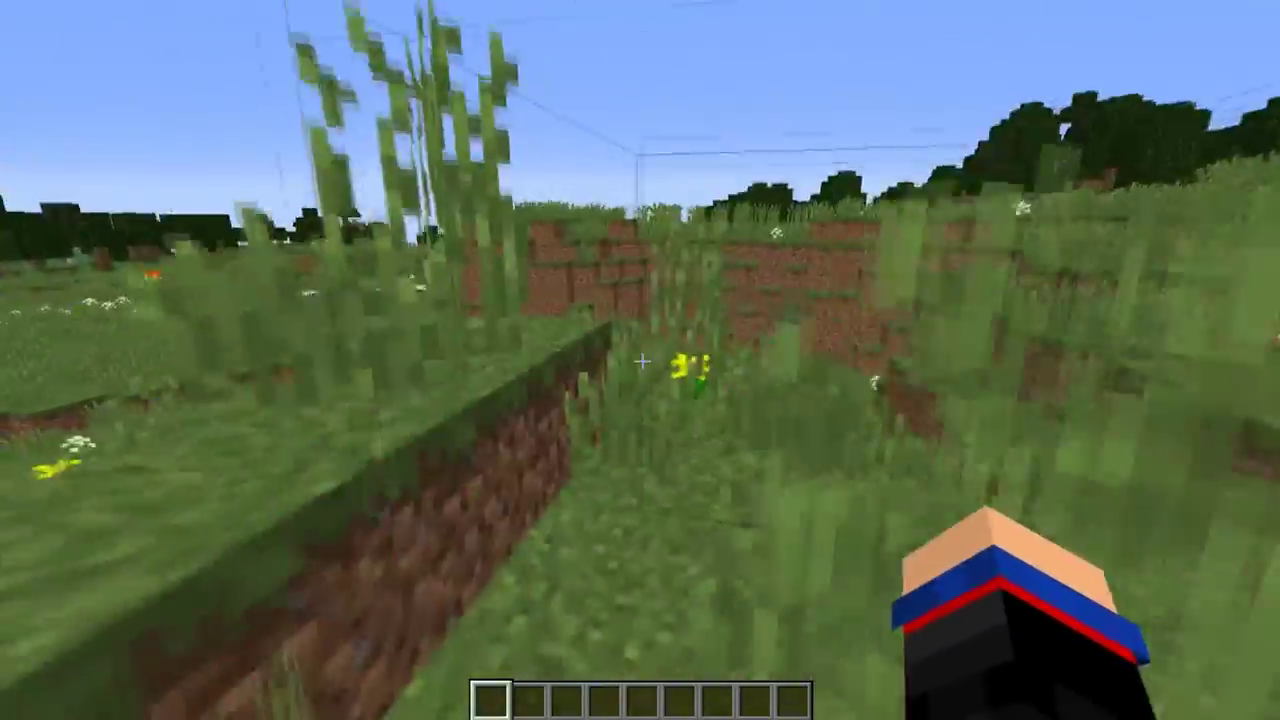
key(w)
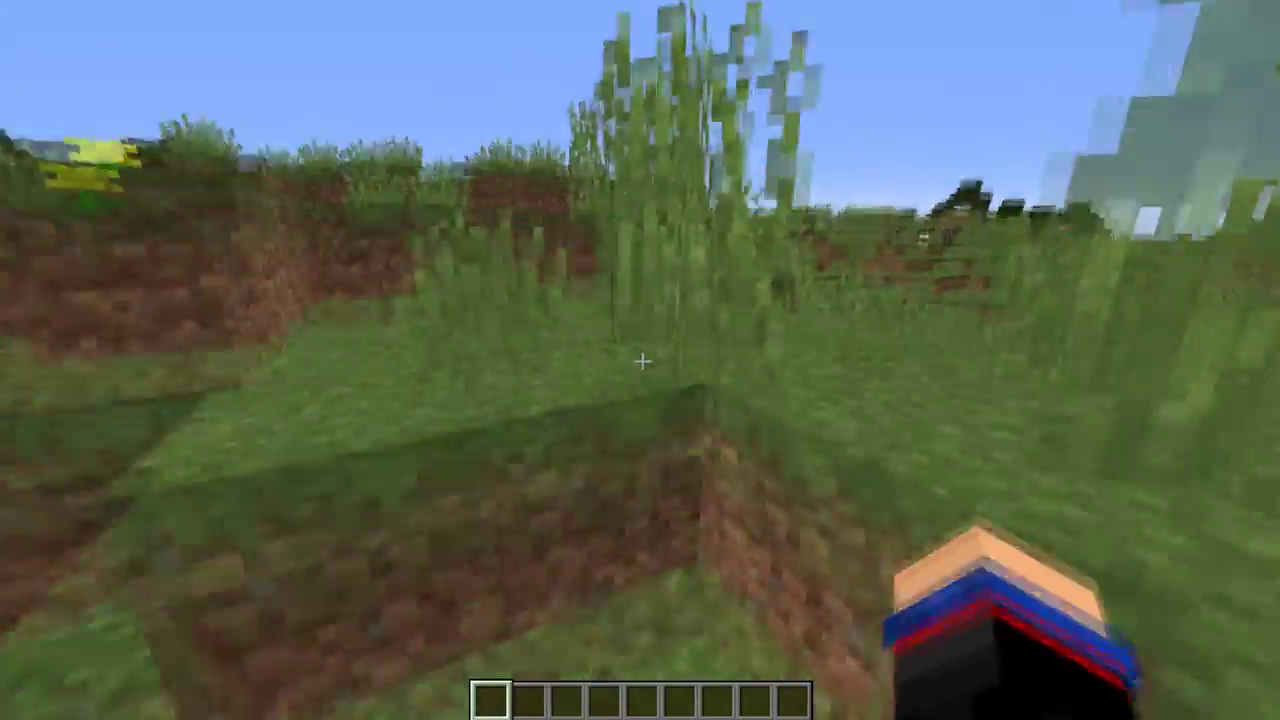
key(w)
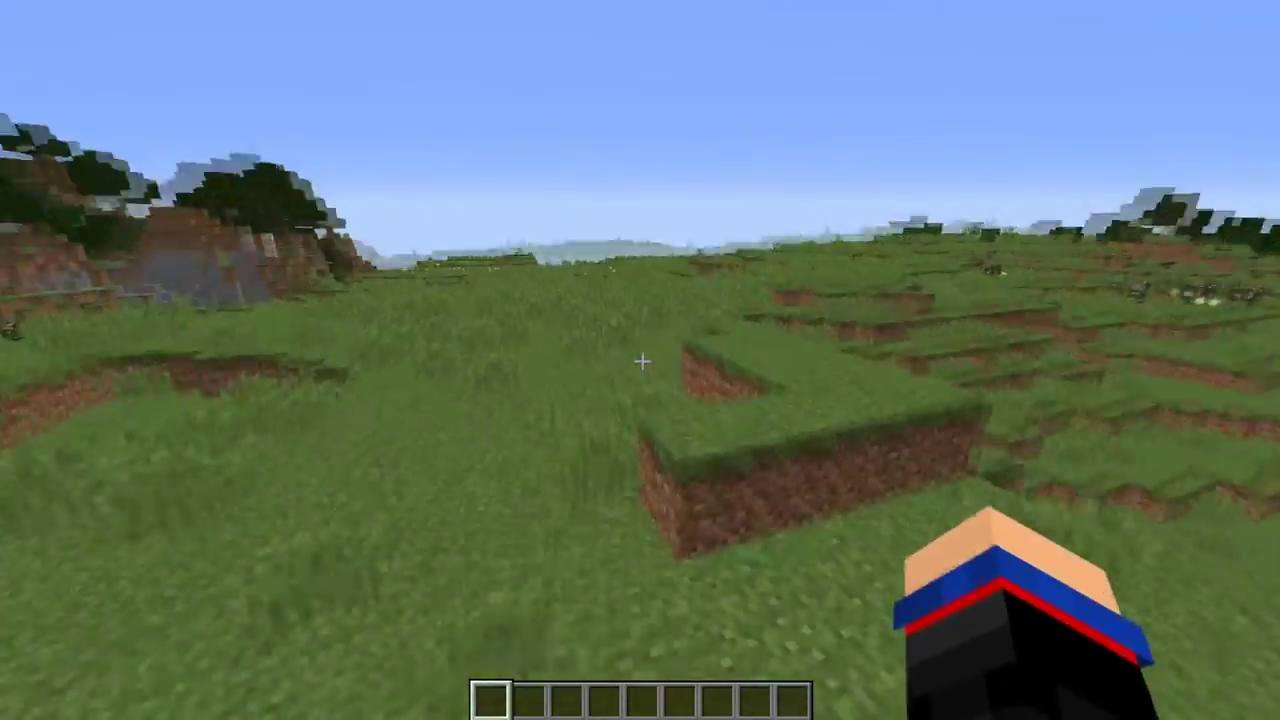
key(w)
key(w)
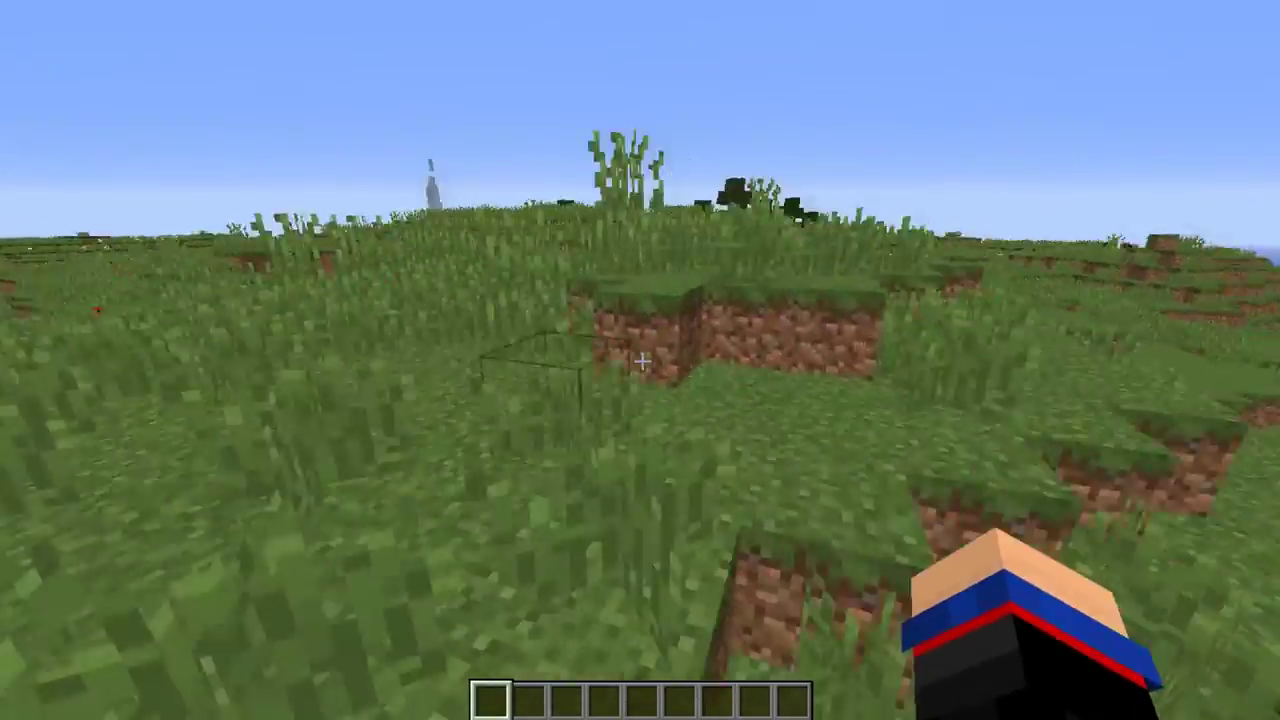
key(w)
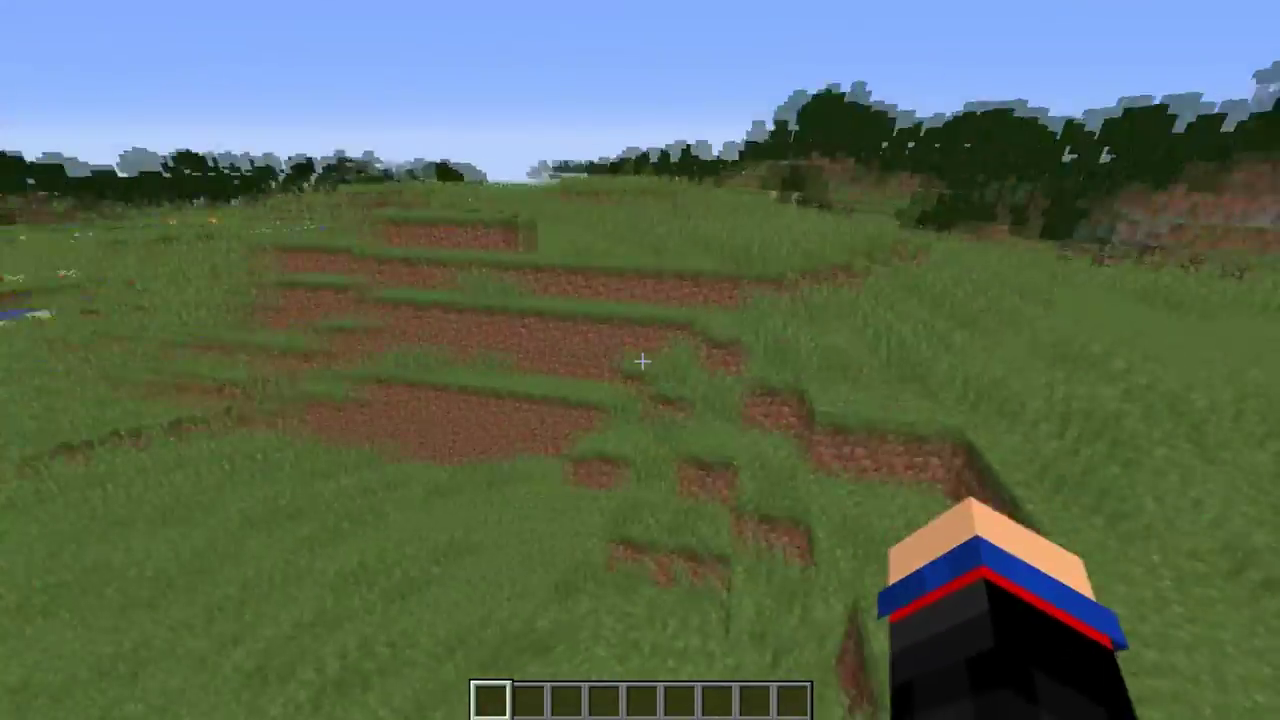
key(w)
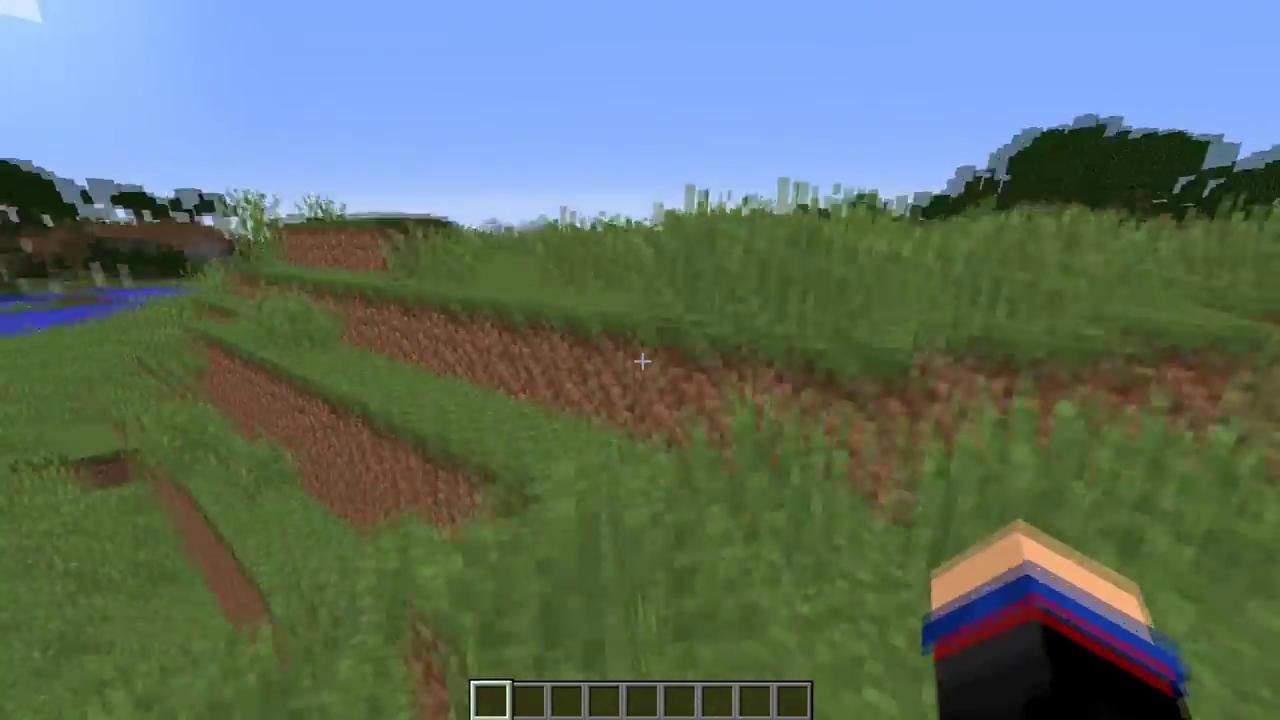
key(w)
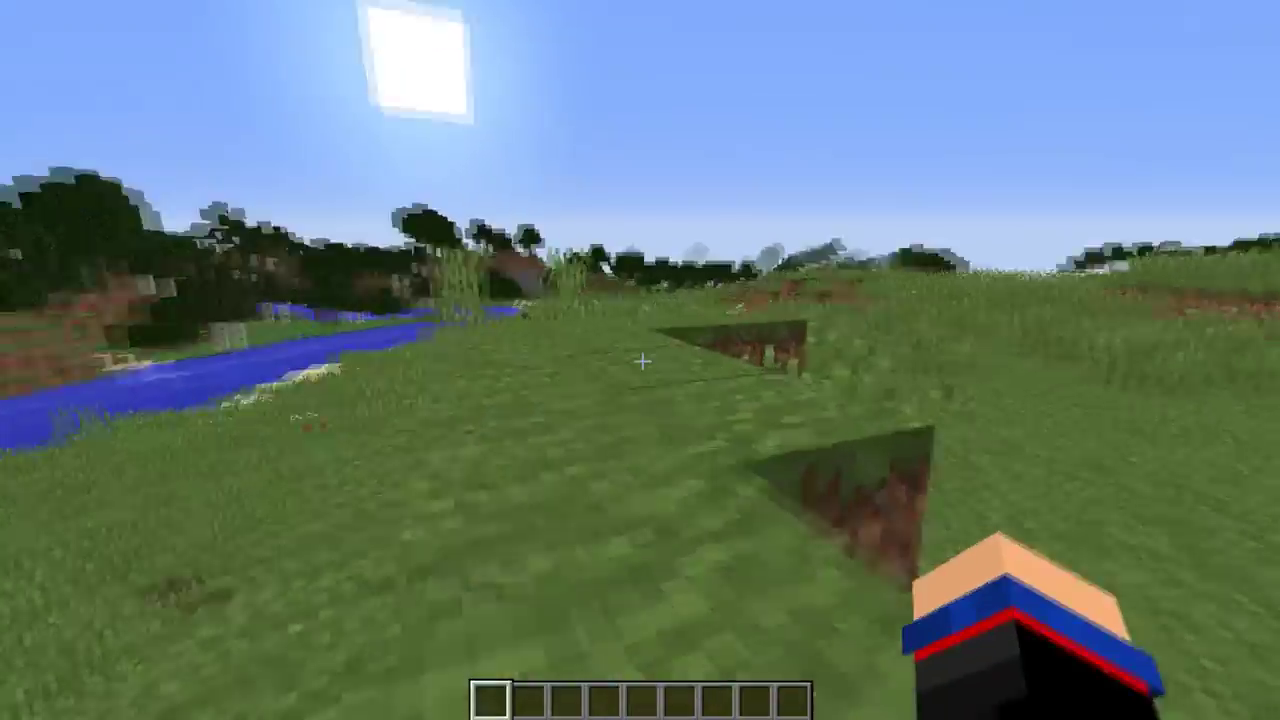
key(w)
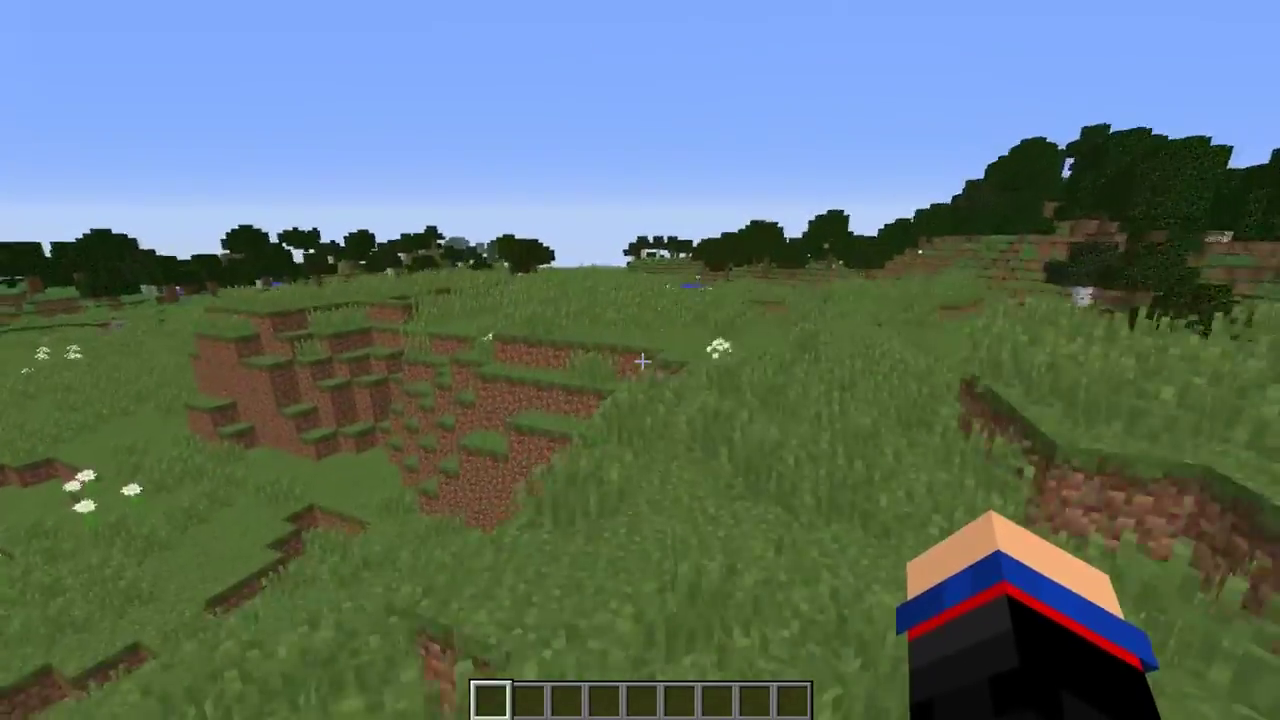
key(w)
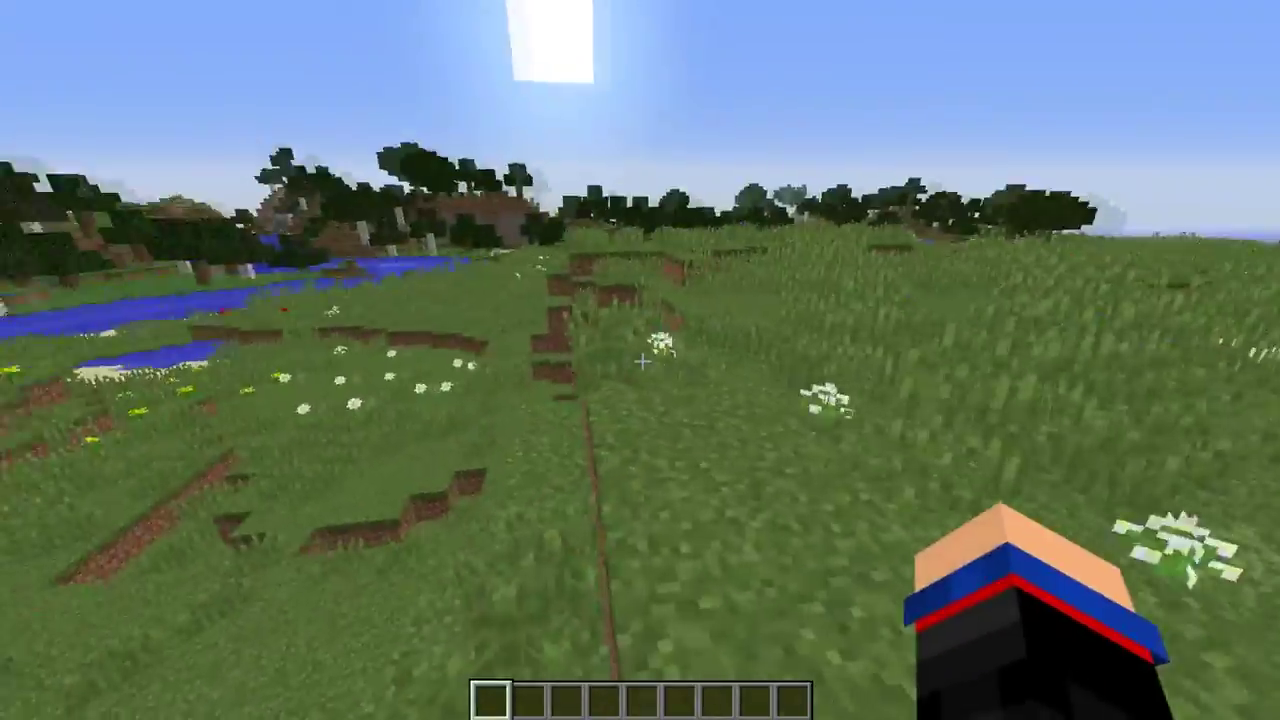
key(w)
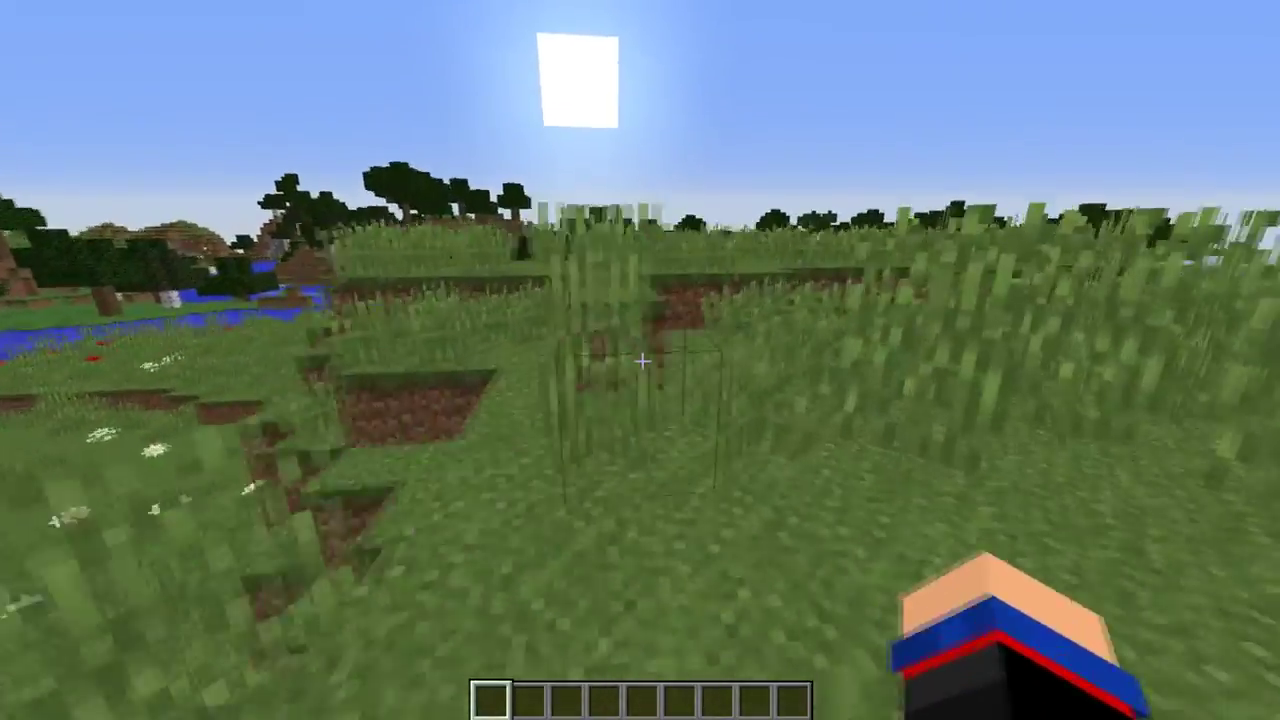
key(w)
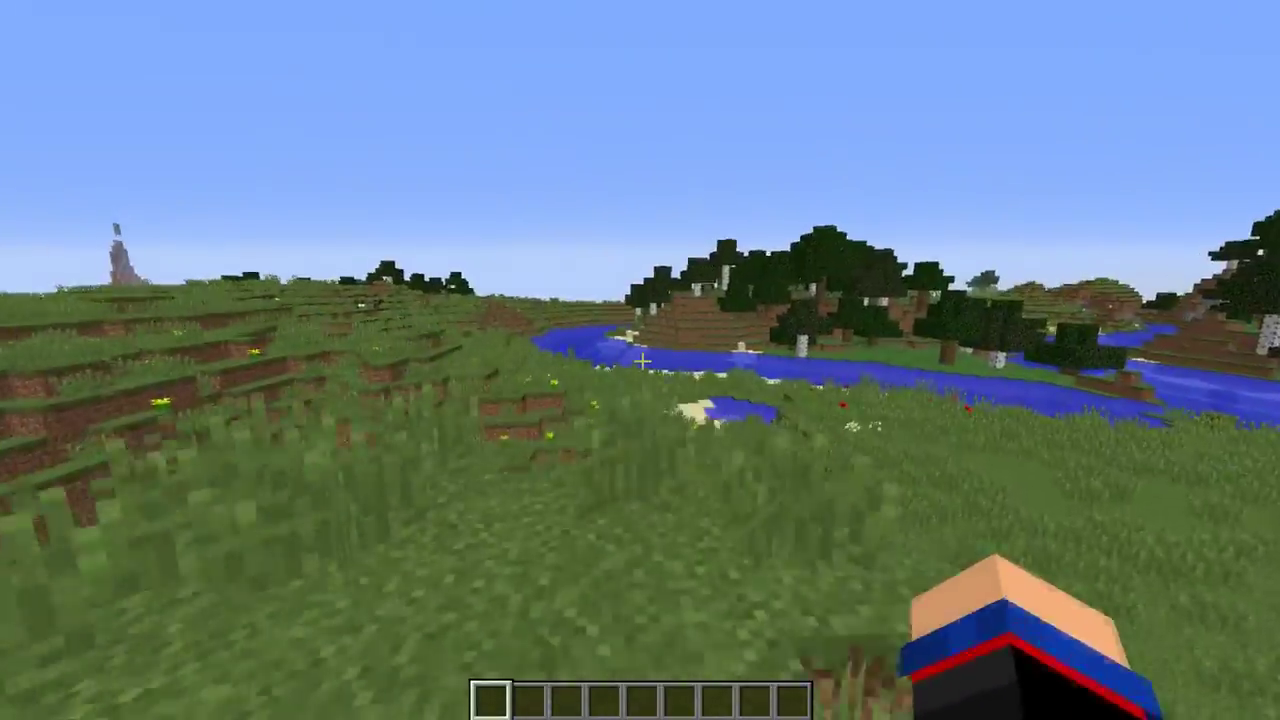
key(w)
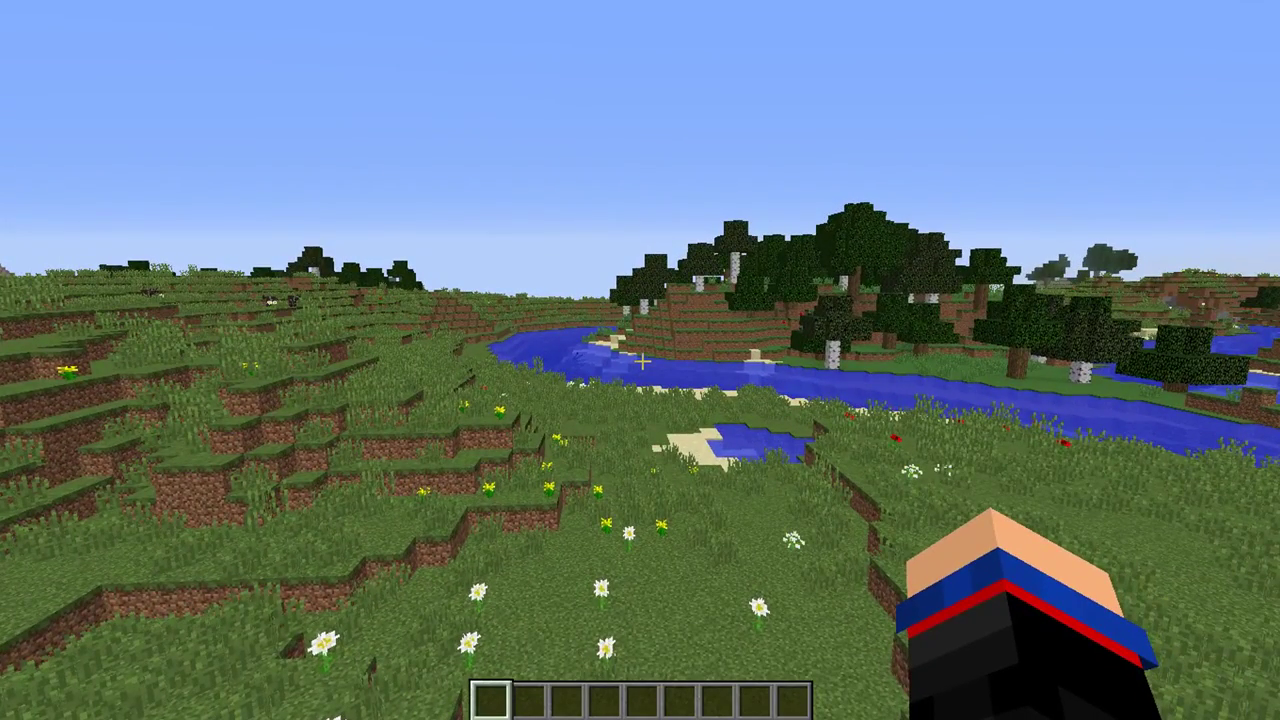